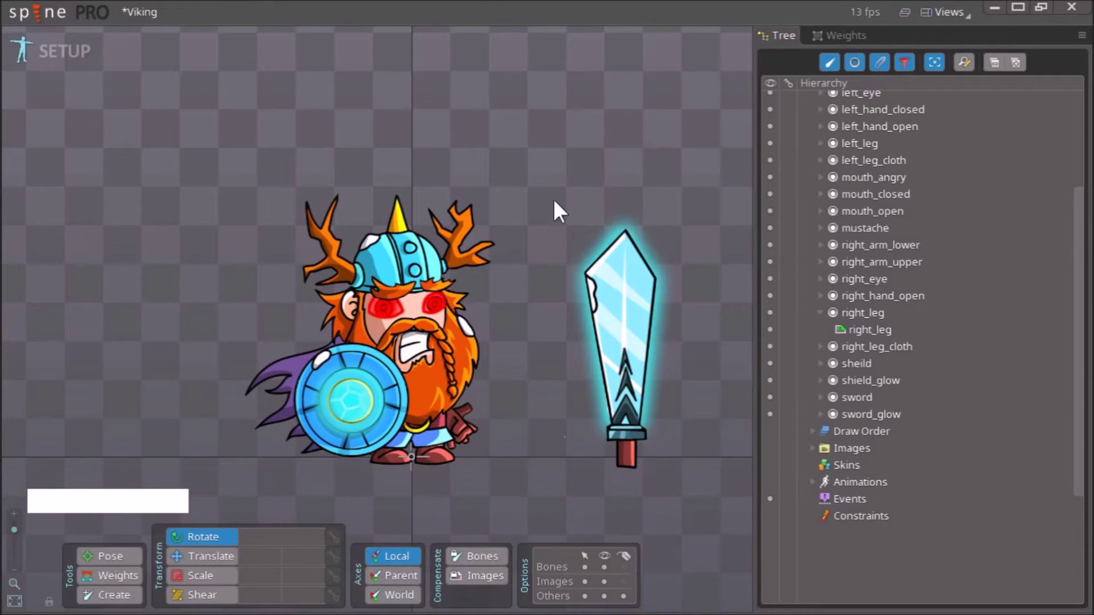
Collapse the root bone's contents in the hierarchy and select the root bone as the parent for new bones.
left_click_drag(507, 183, 523, 140)
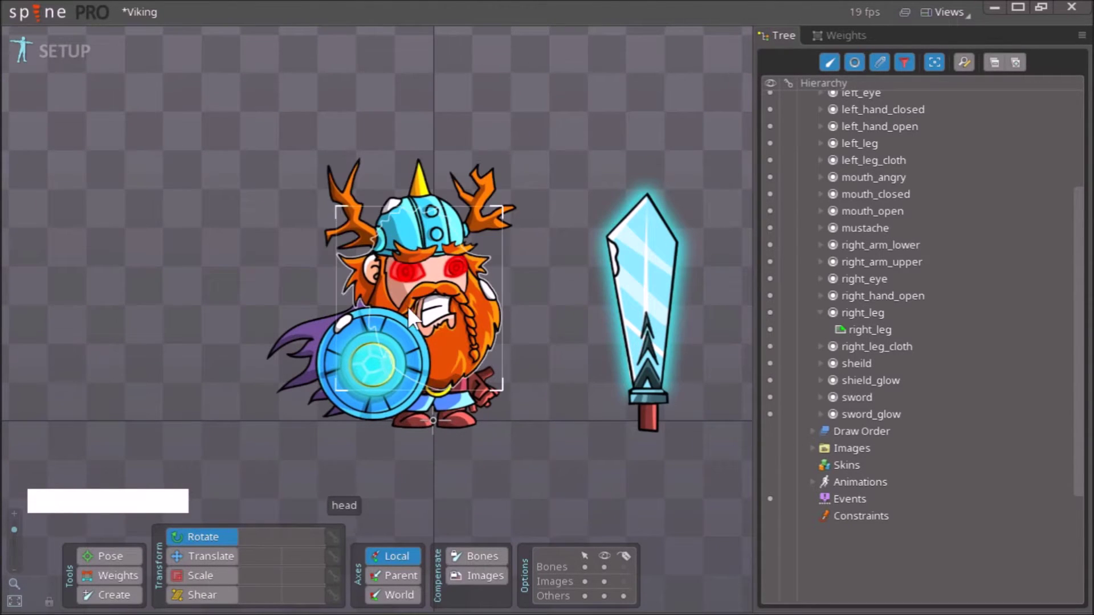
scroll(448, 395, "up", 5)
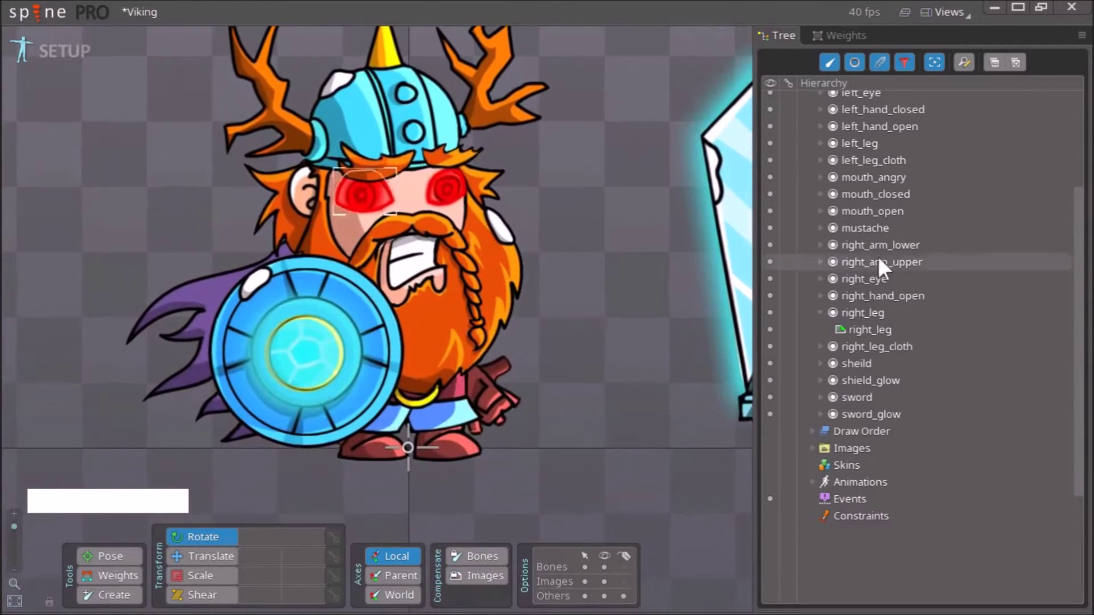
scroll(861, 239, "up", 3)
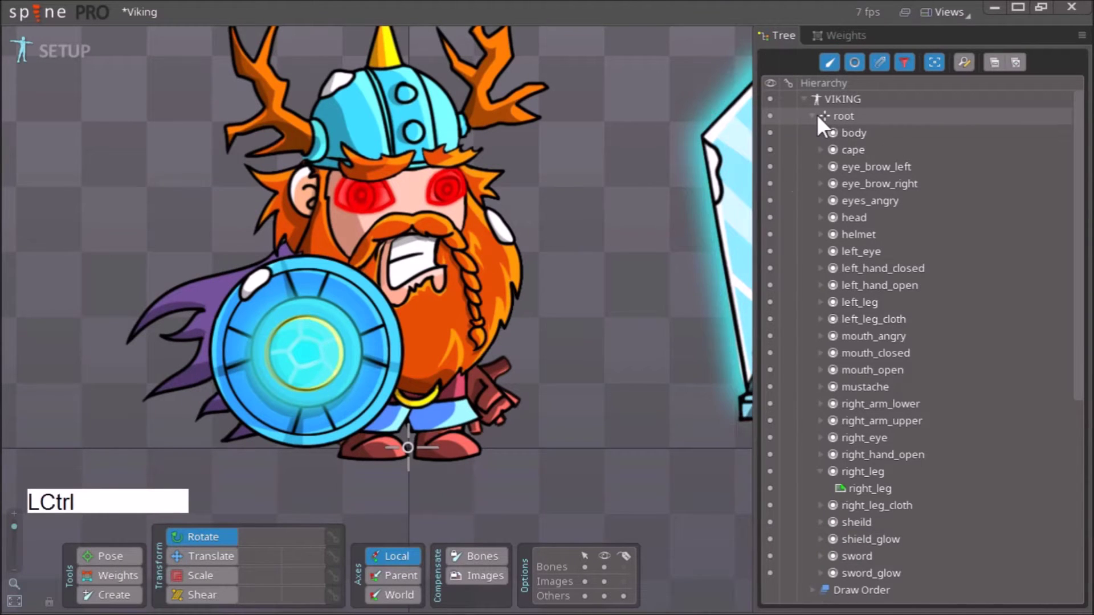
left_click(812, 116)
left_click(833, 114)
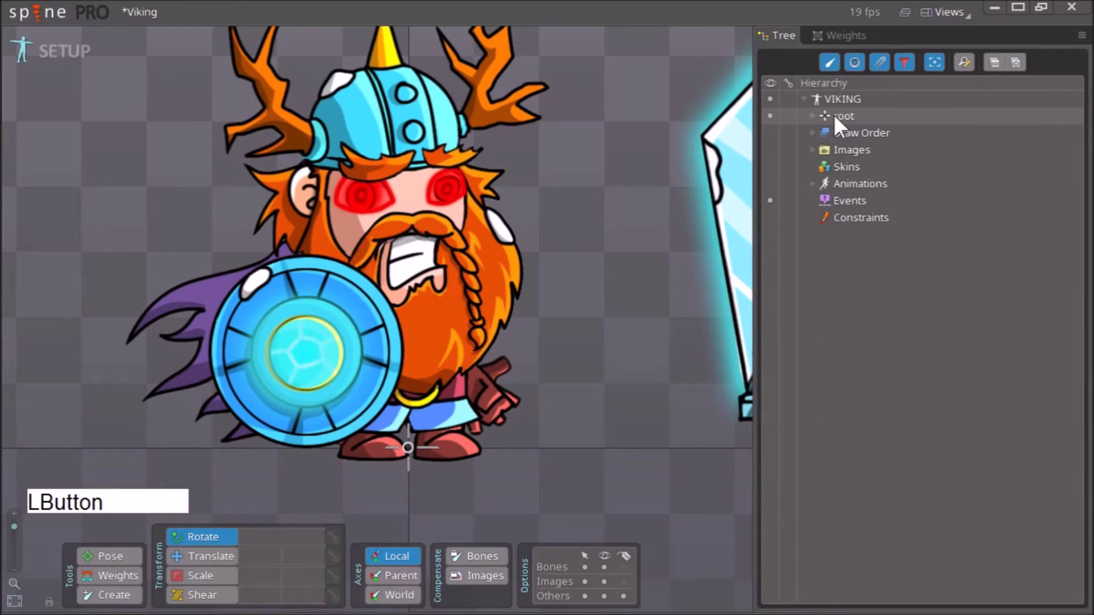
left_click(412, 451)
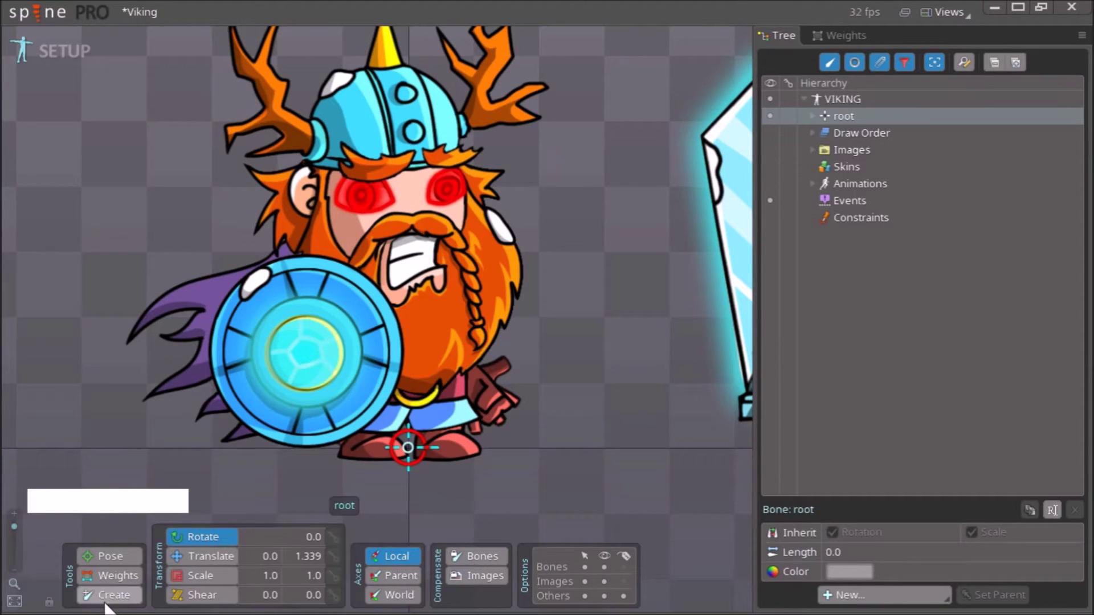
Create a right leg bone about 71 units long from hip to foot under root, with the right_leg image attached.
key("ctrl")
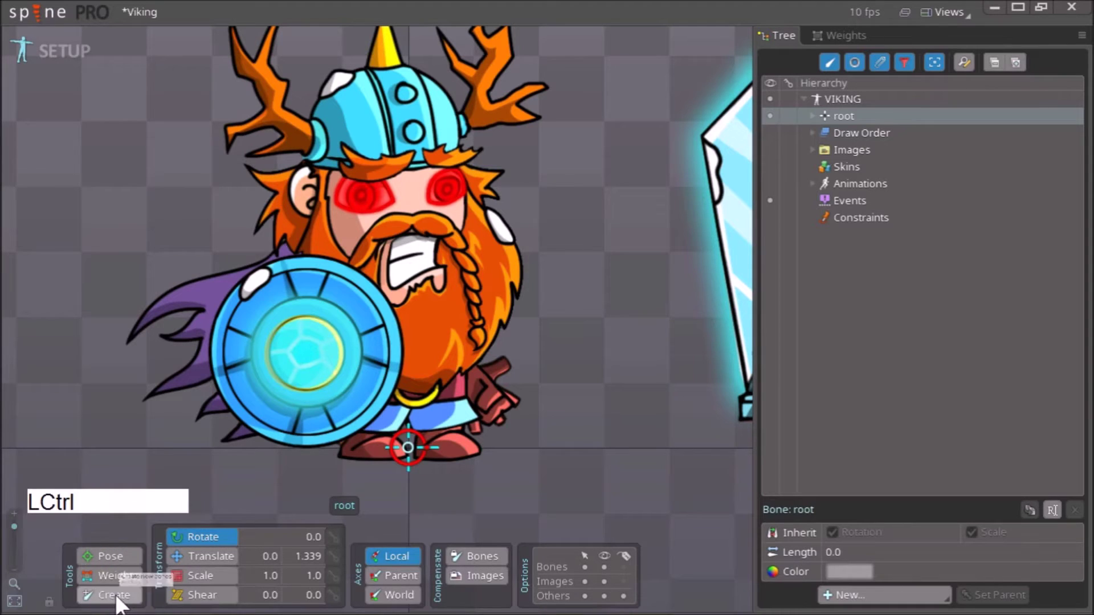
left_click(116, 596)
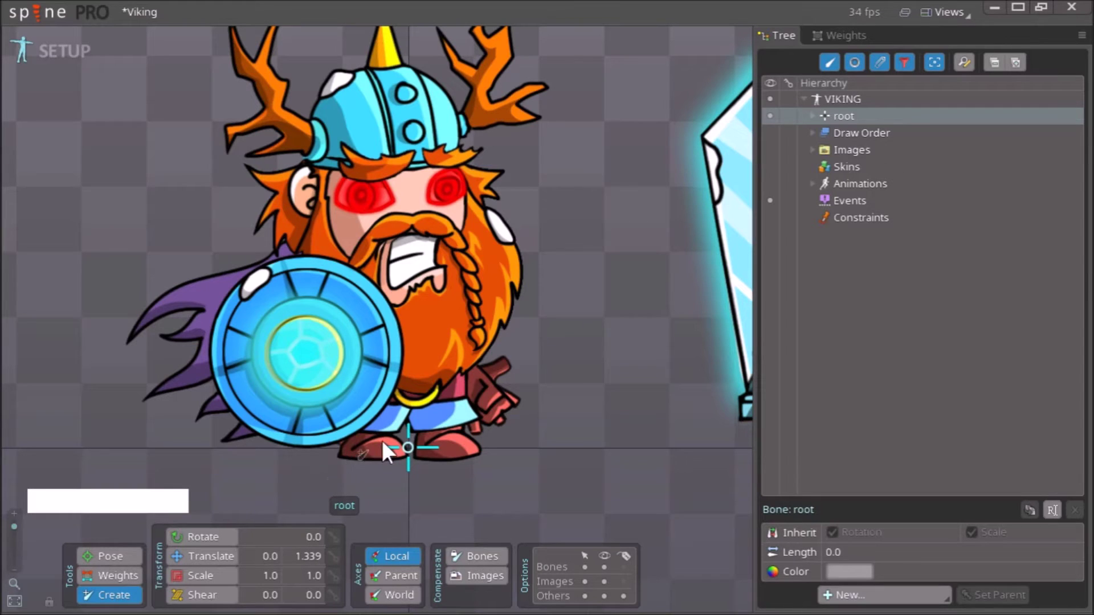
key("ctrl")
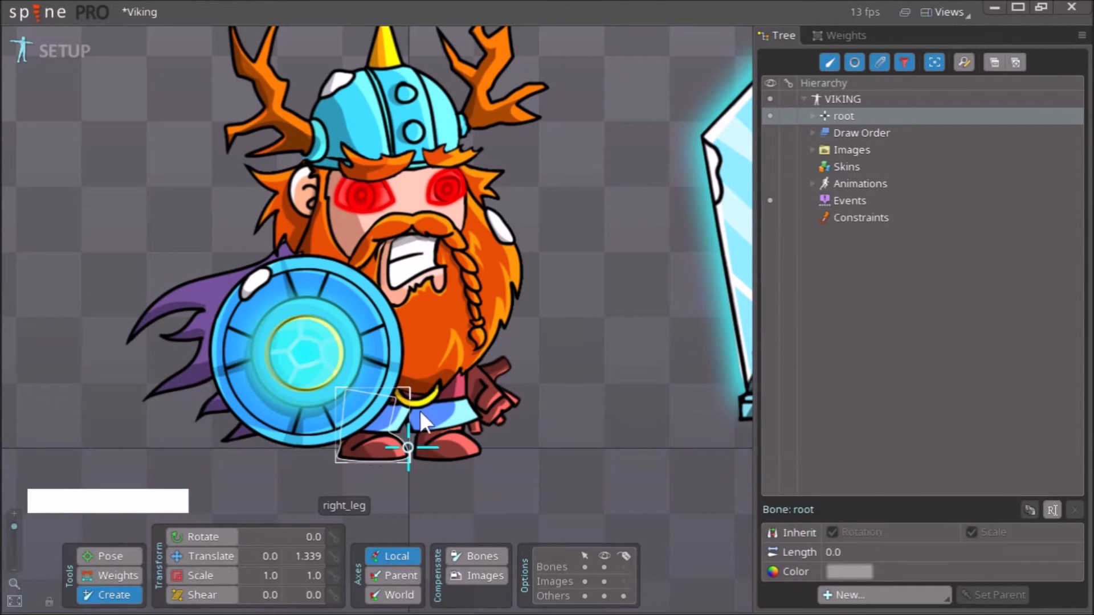
left_click(358, 448, "ctrl")
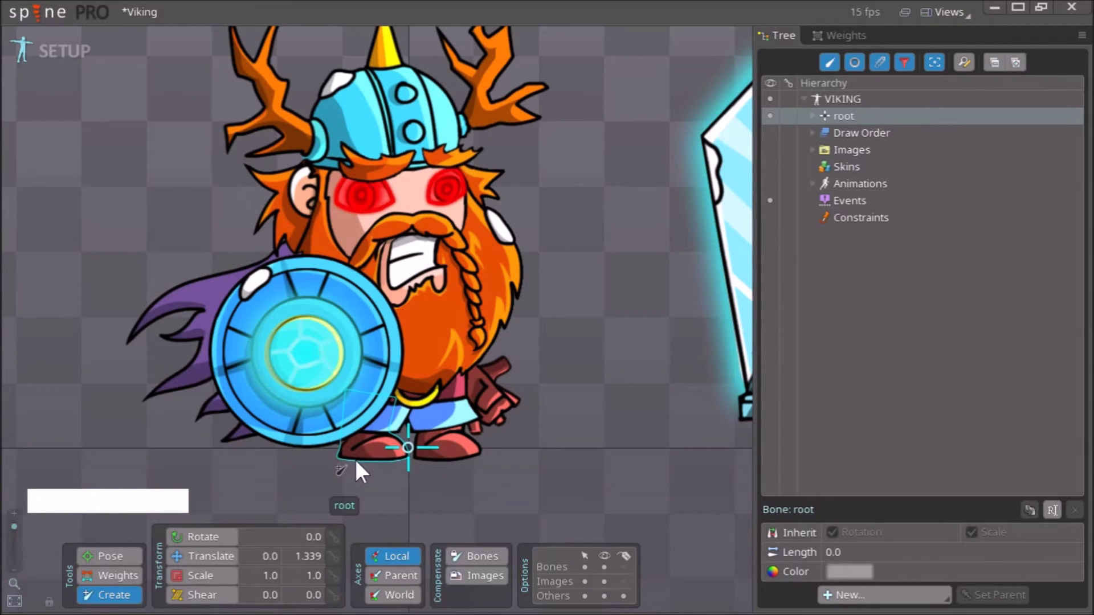
left_click_drag(378, 397, 365, 457)
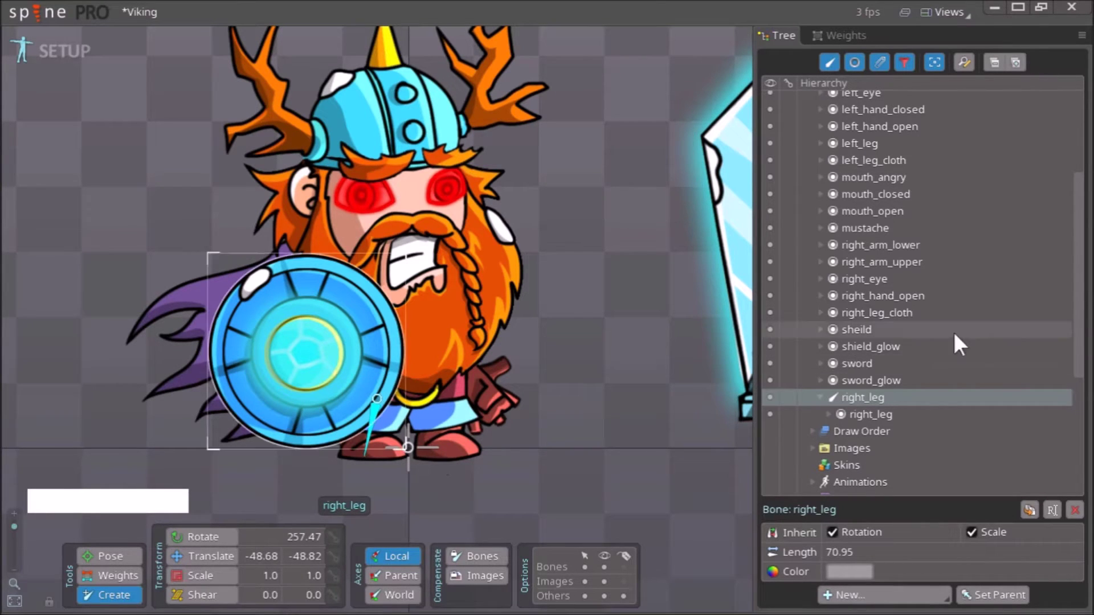
Create a left leg bone about 64 units long from hip to foot under root, with the left_leg image attached.
scroll(942, 278, "up", 3)
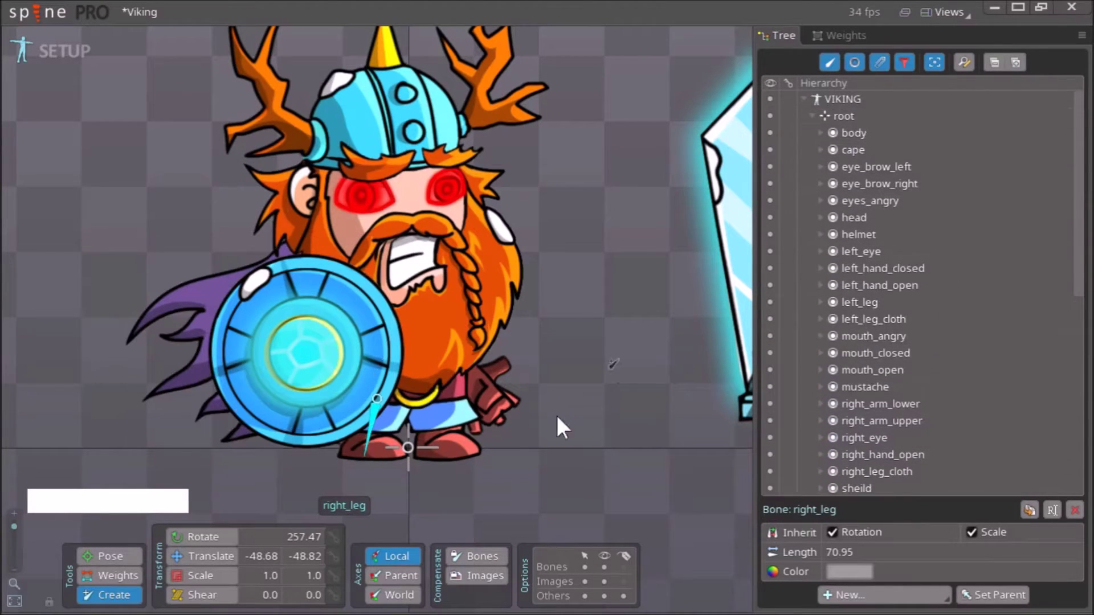
key("ctrl")
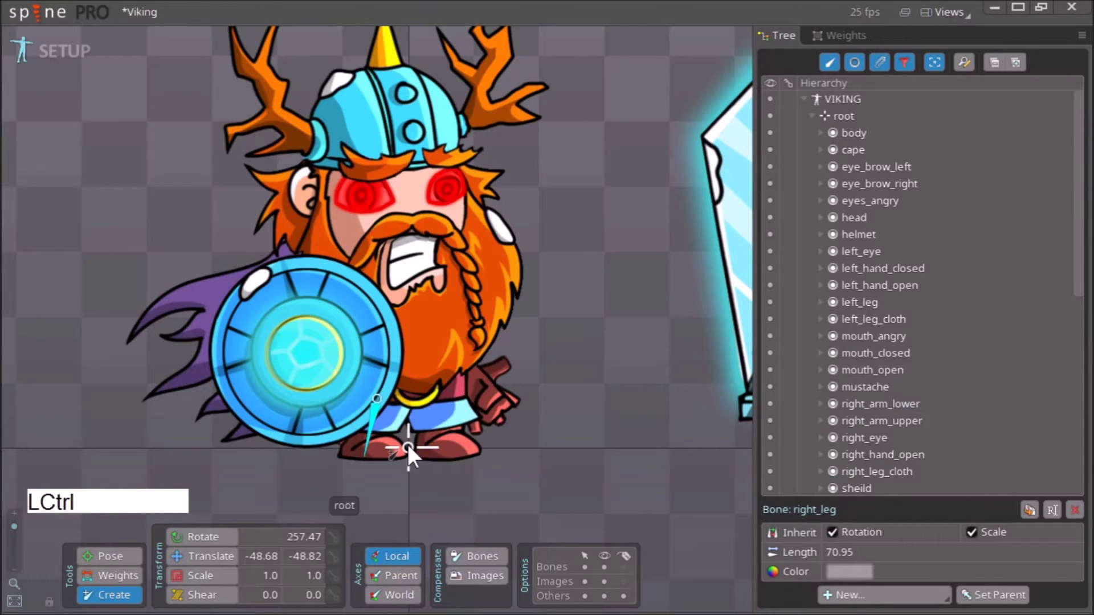
left_click(408, 446)
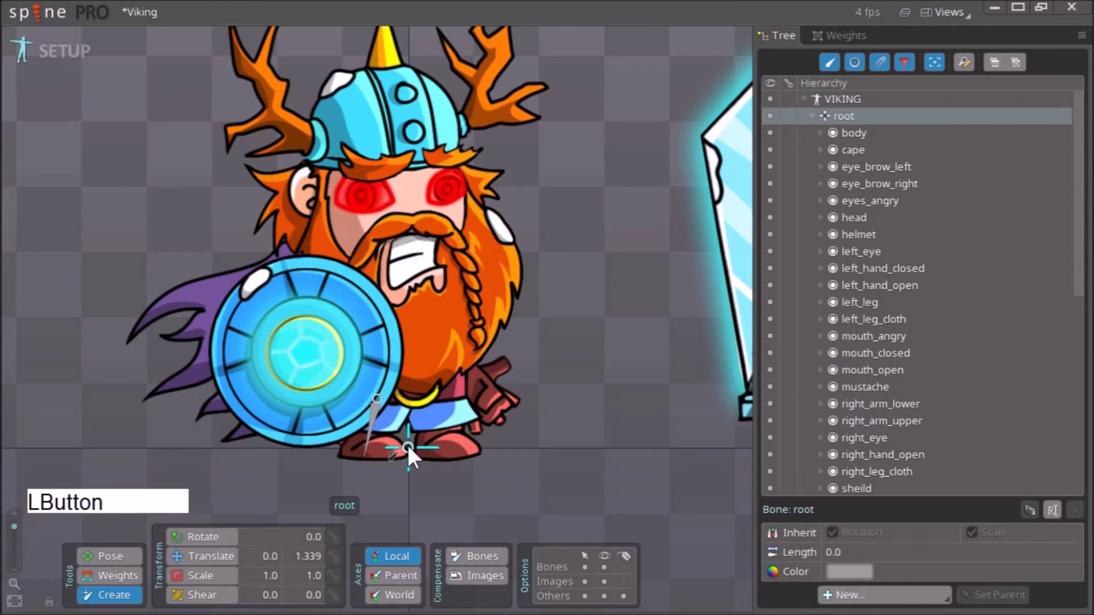
key("ctrl")
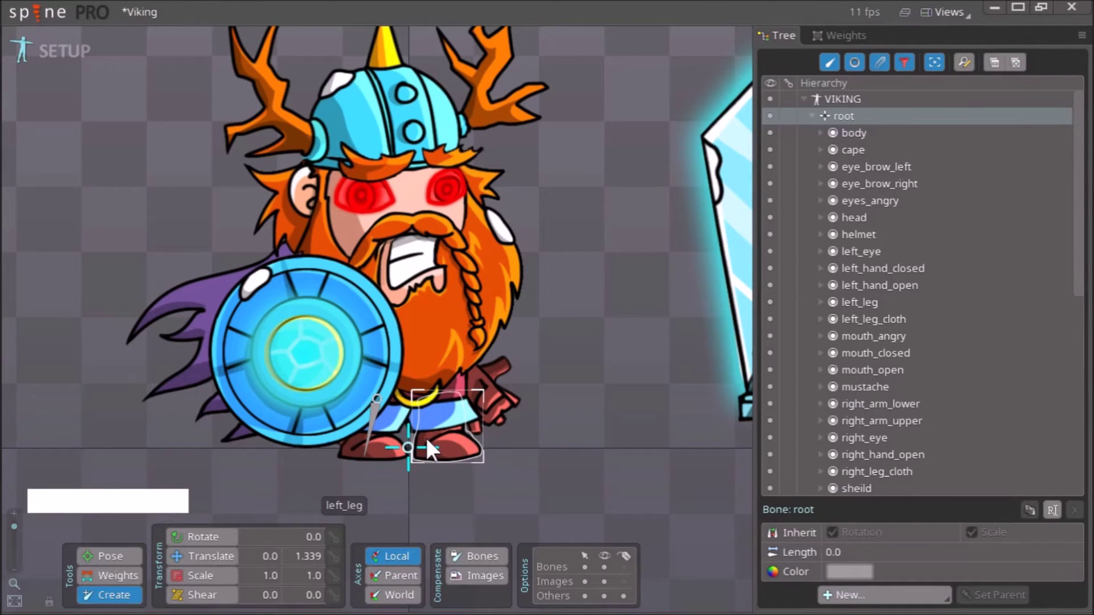
left_click(426, 438, "ctrl")
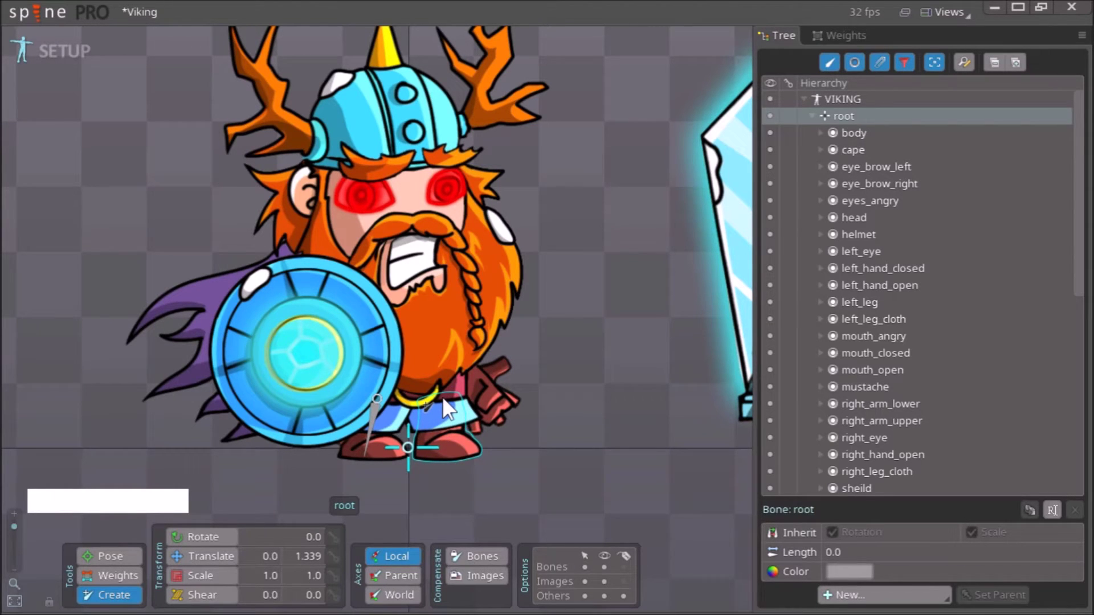
left_click_drag(436, 399, 443, 449)
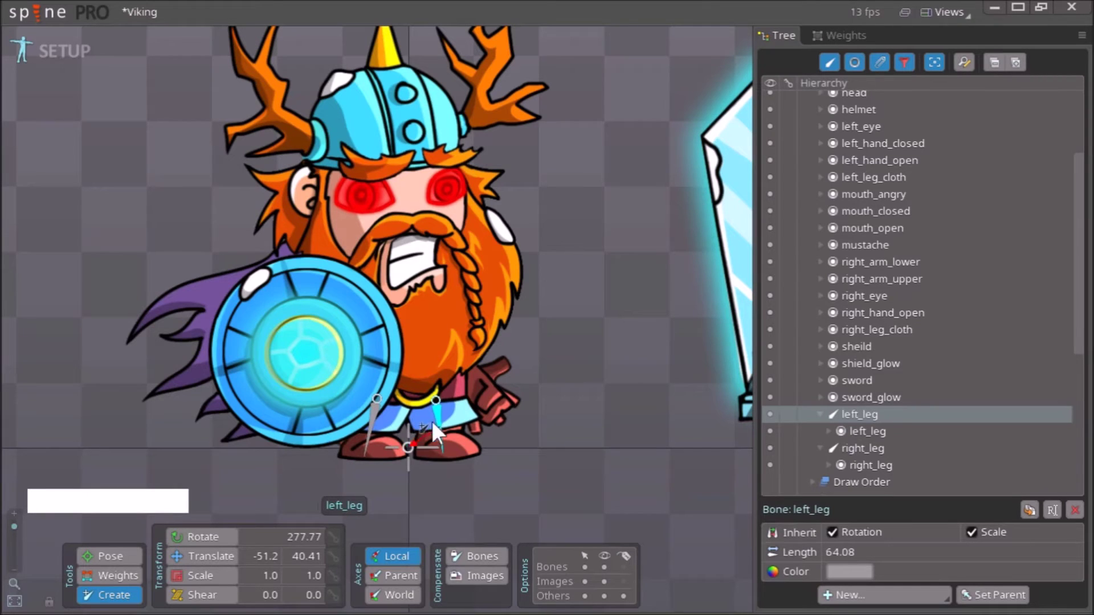
Test the rotation of the left and right leg bones, undoing each trial rotation.
left_click(219, 537)
key("ctrl")
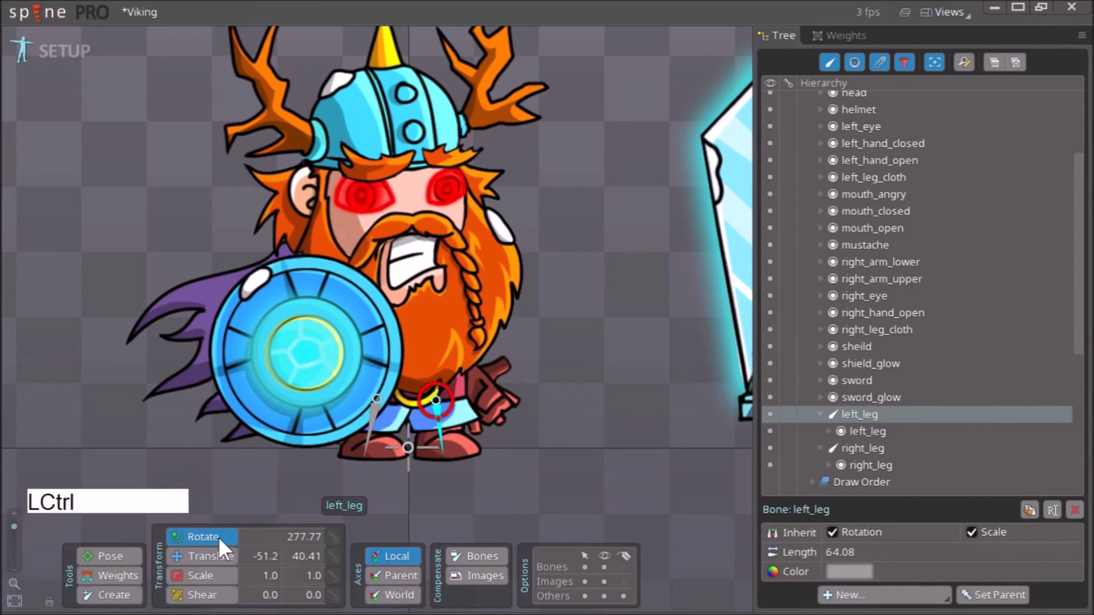
left_click_drag(442, 429, 429, 508)
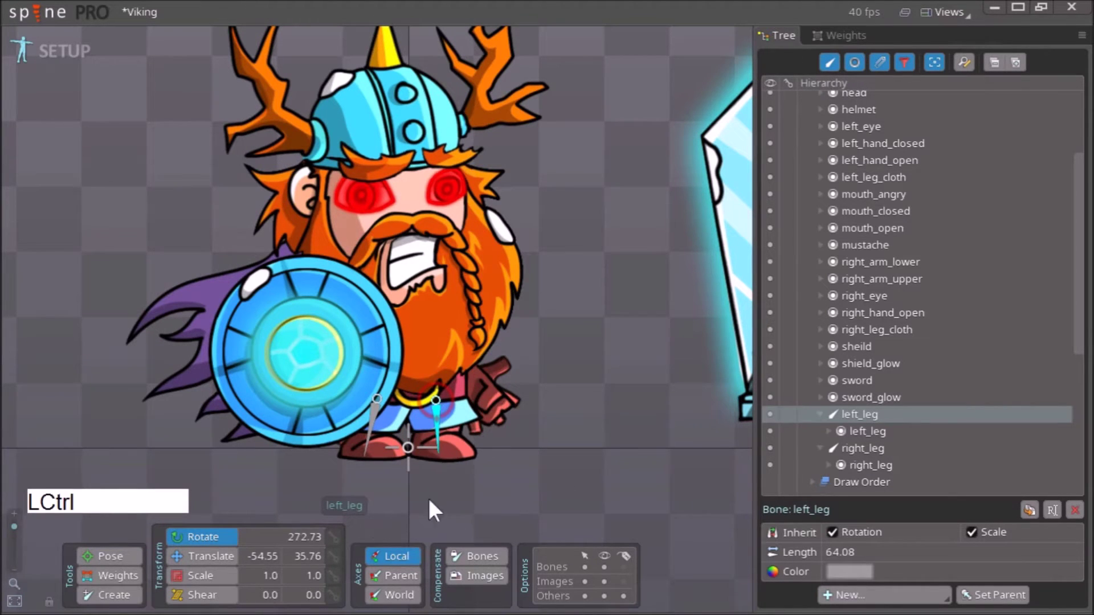
key("ctrl+z")
left_click_drag(375, 416, 350, 468)
key("ctrl+z")
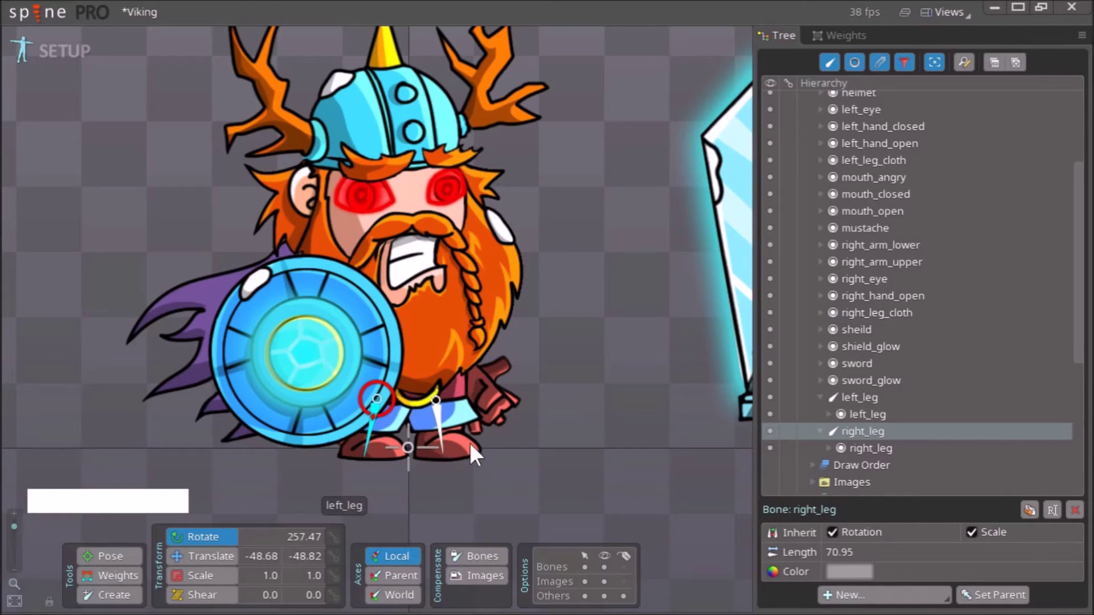
Create a body bone about 111 units long from the waist up to the mouth under root, with the body and head images attached.
left_click_drag(591, 455, 574, 484)
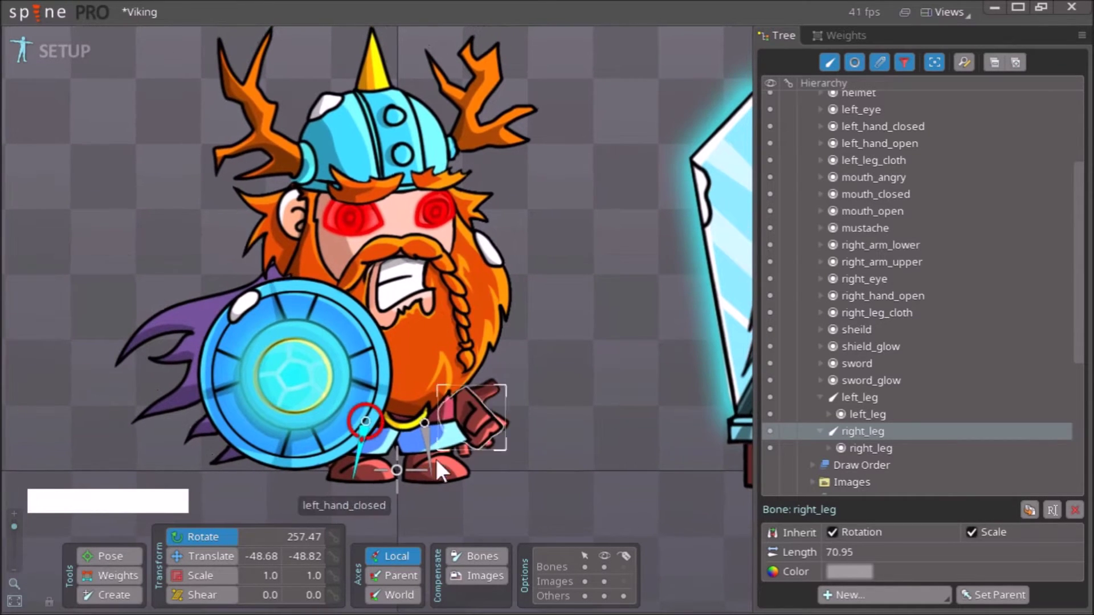
left_click(395, 472)
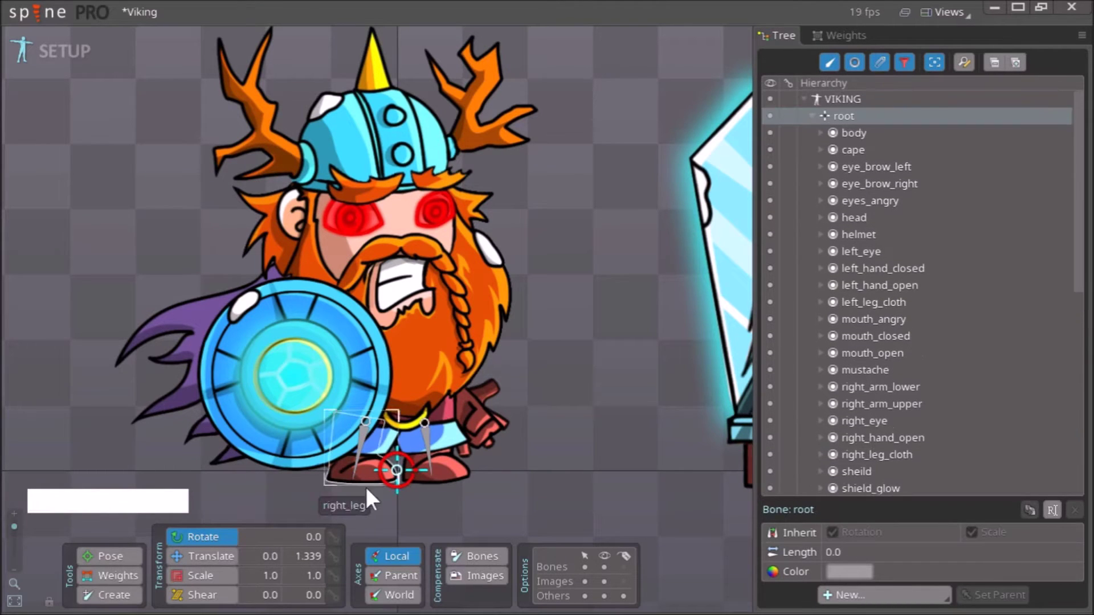
left_click(135, 593)
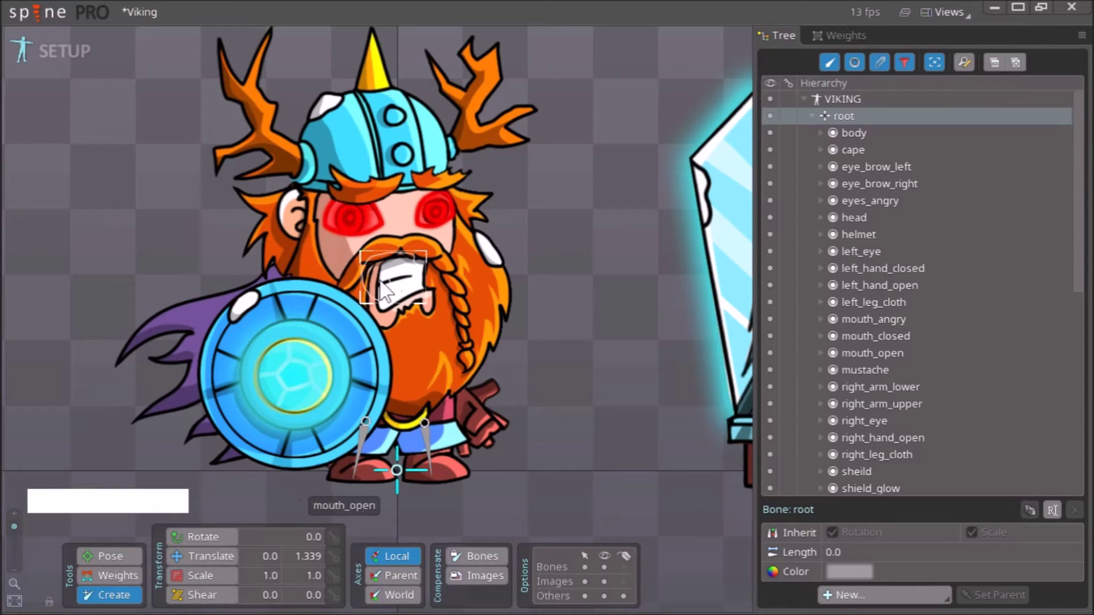
left_click(397, 394, "ctrl")
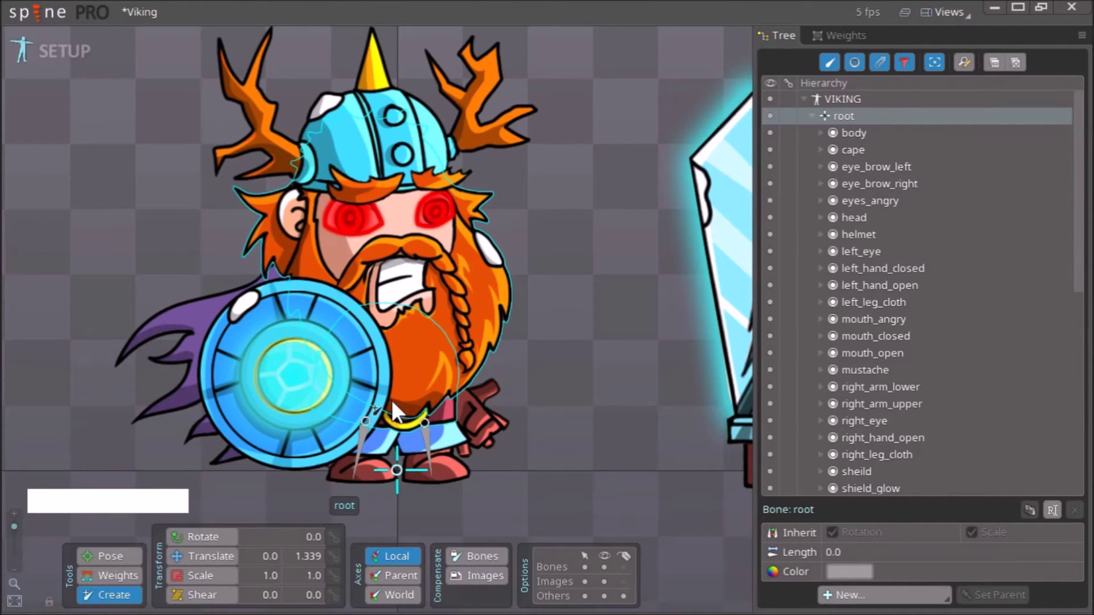
left_click_drag(397, 401, 392, 306)
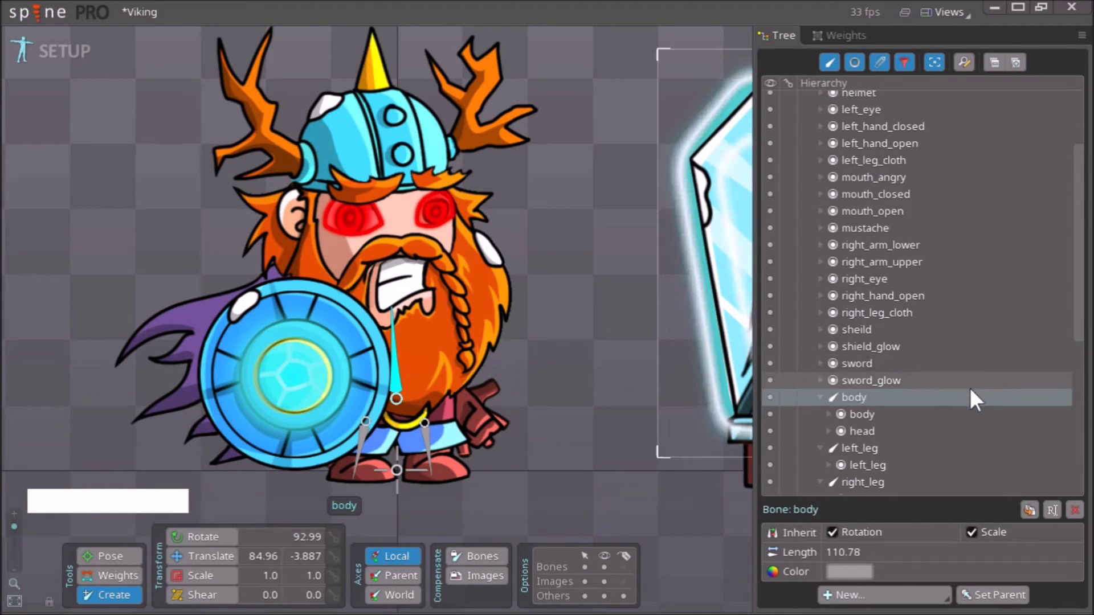
Select the body bone as the parent and pick the head image for a new child bone.
left_click_drag(456, 292, 522, 296)
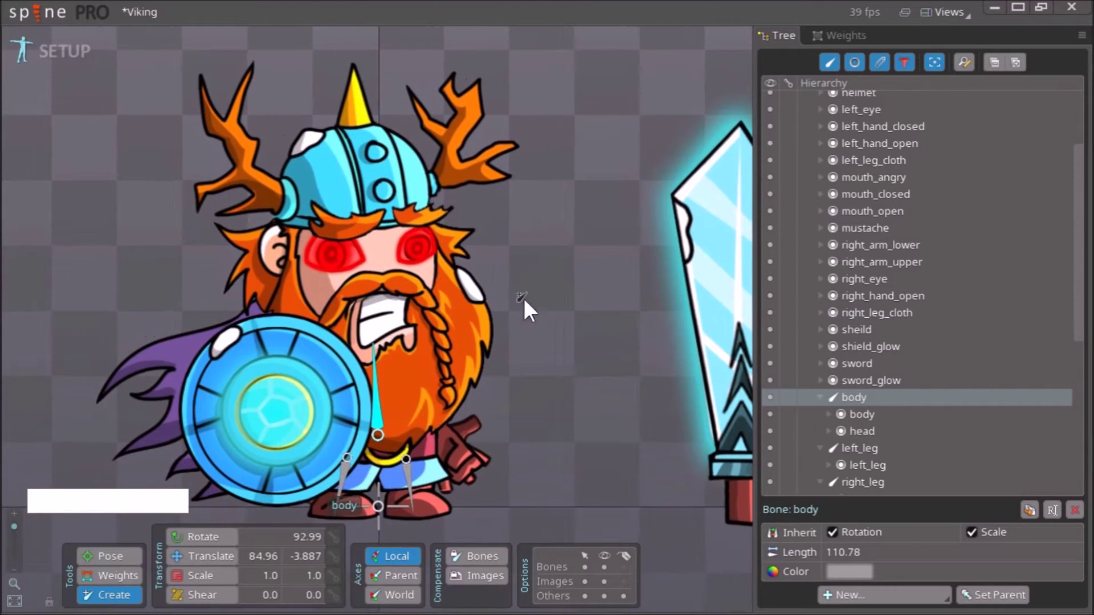
left_click(379, 506)
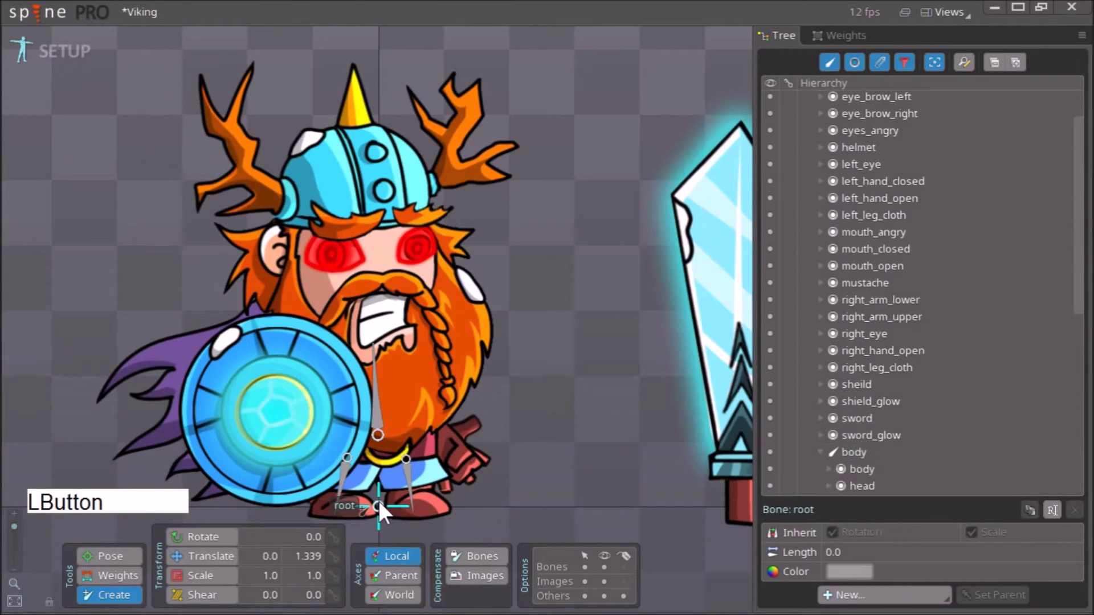
left_click(377, 412)
key("ctrl")
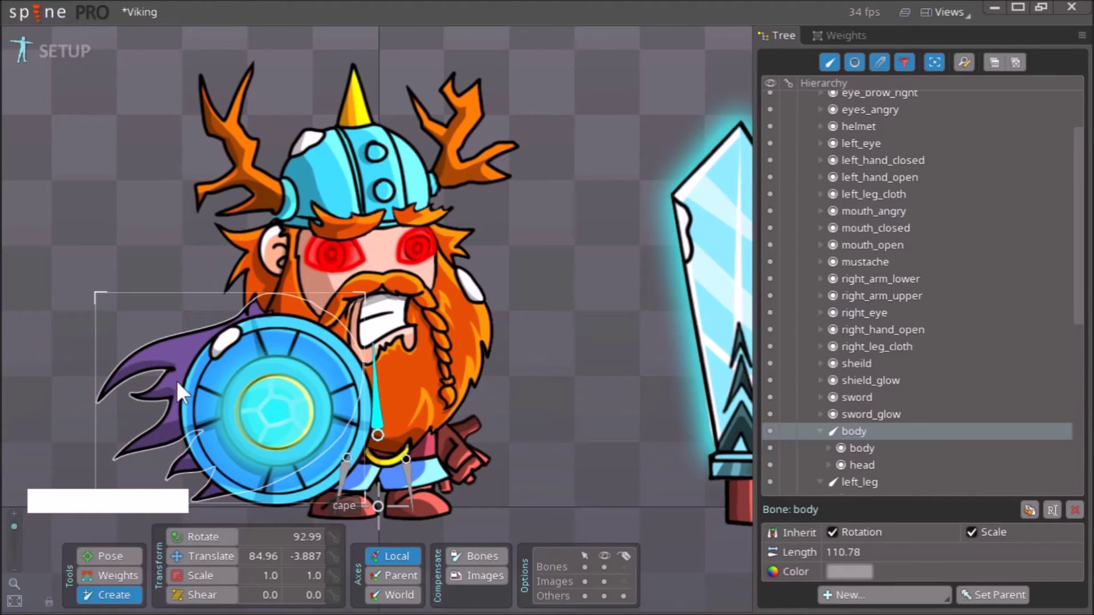
left_click(340, 295, "ctrl")
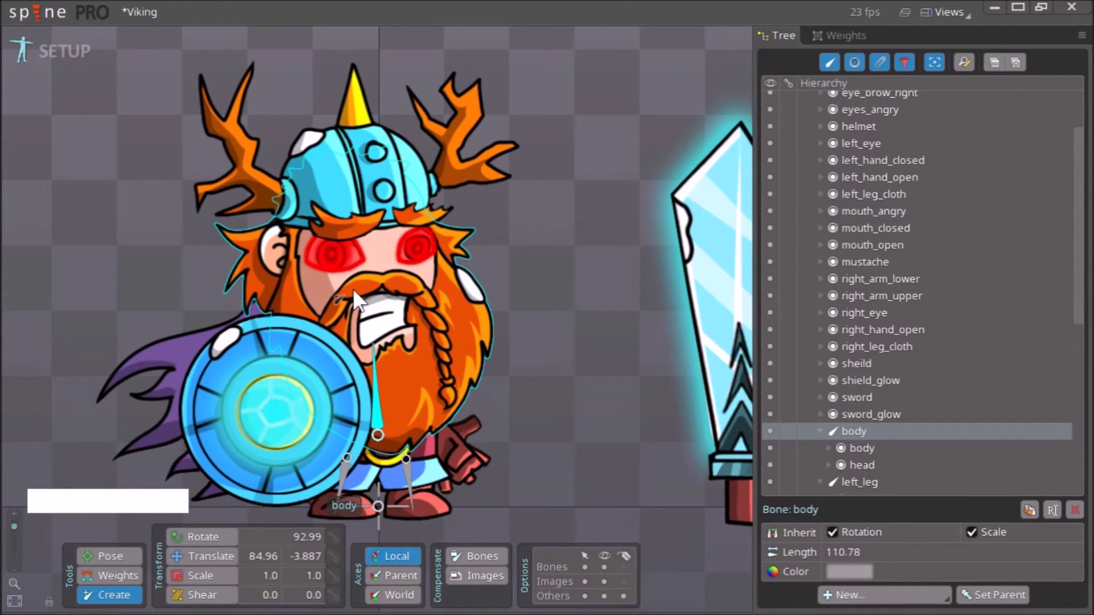
key("shift")
key("ctrl")
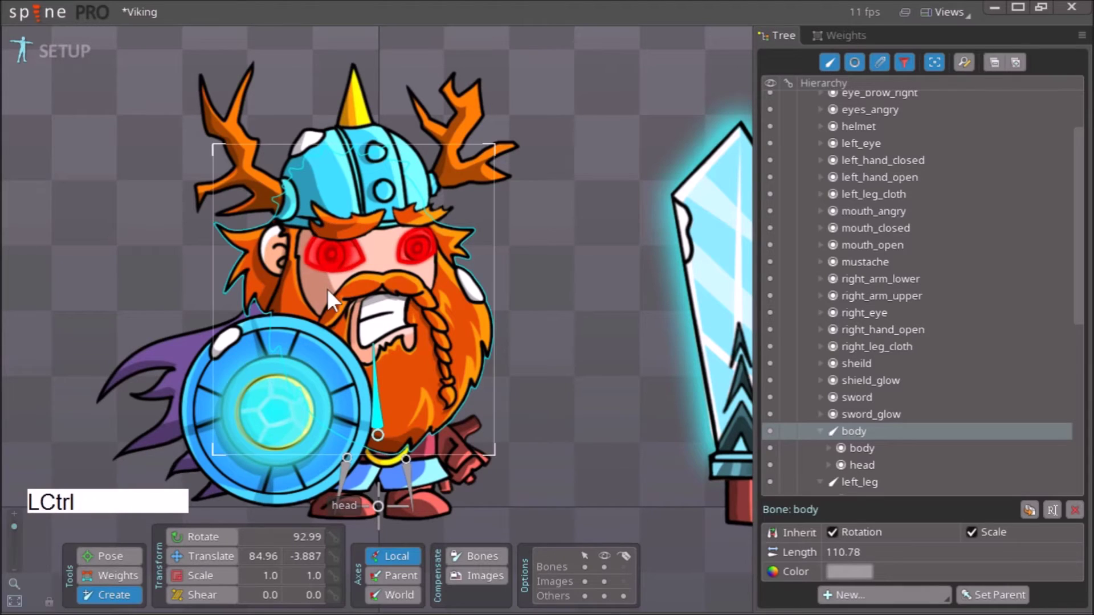
Create a head bone about 257 units long from mouth to horn under body, attaching the head, helmet, eye, eyebrow, mouth_open and mouth_closed images.
key("ctrl+shift")
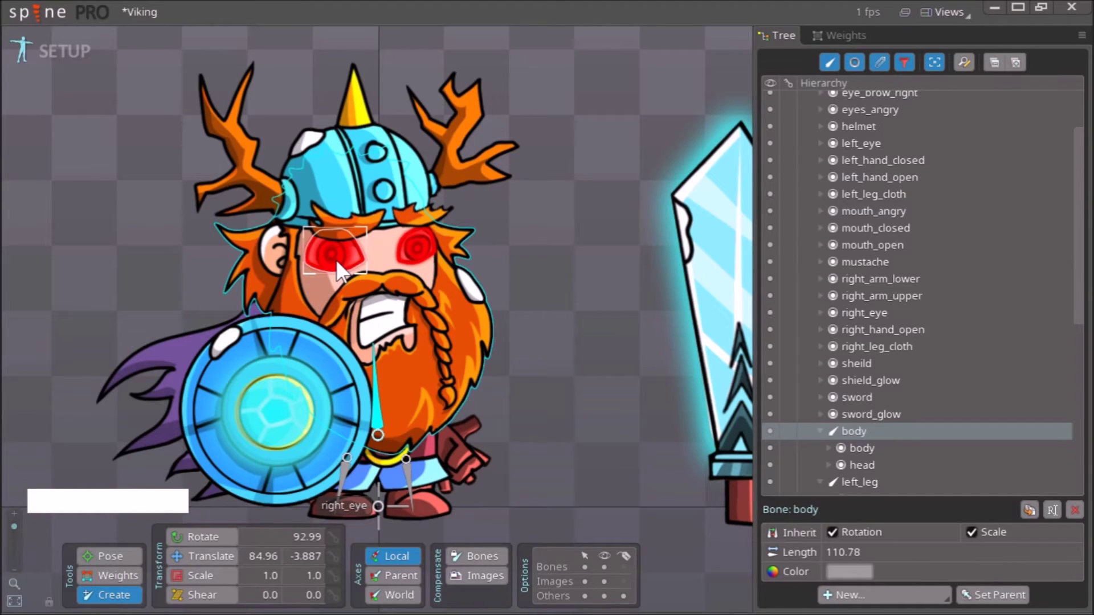
left_click(336, 258, "ctrl+shift")
left_click(422, 244, "ctrl+shift")
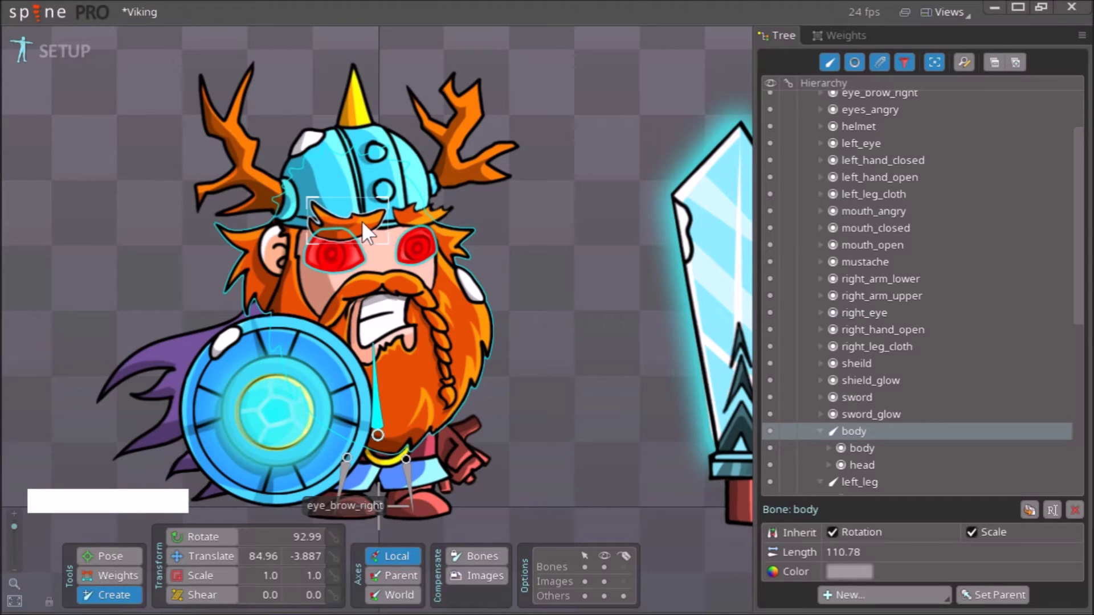
left_click(363, 223, "ctrl+shift")
left_click(424, 220, "ctrl+shift")
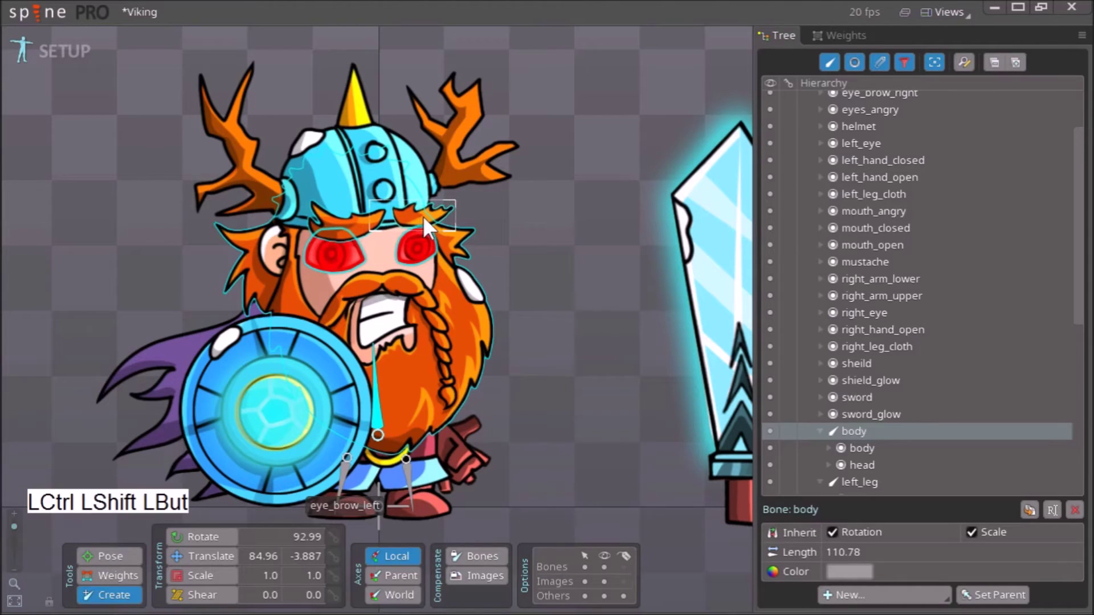
left_click(391, 312, "ctrl+shift")
left_click(380, 326, "ctrl+shift")
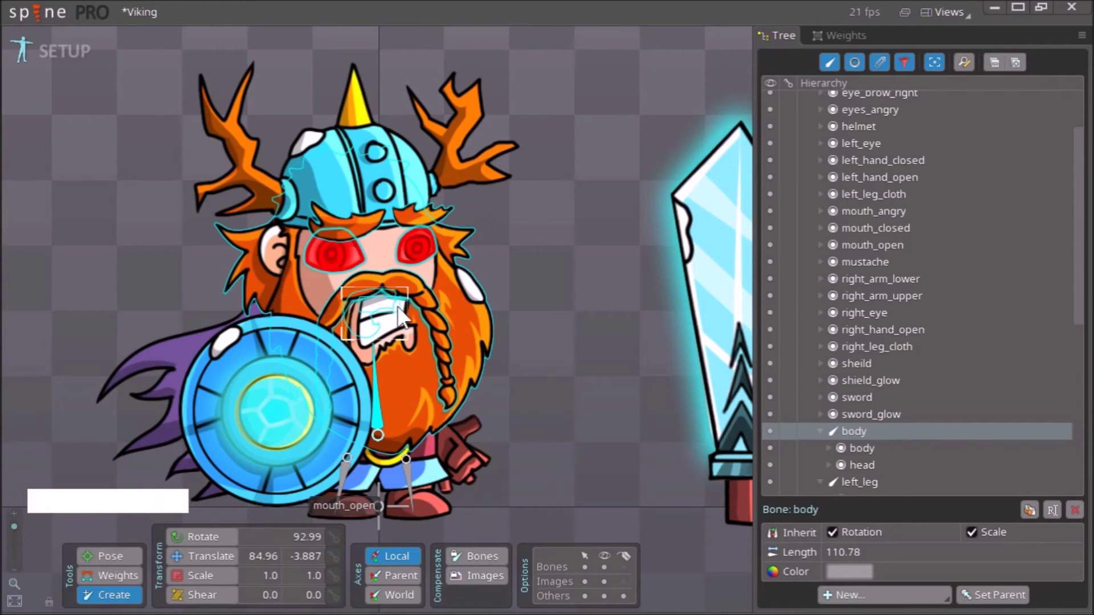
left_click(436, 330, "ctrl+shift")
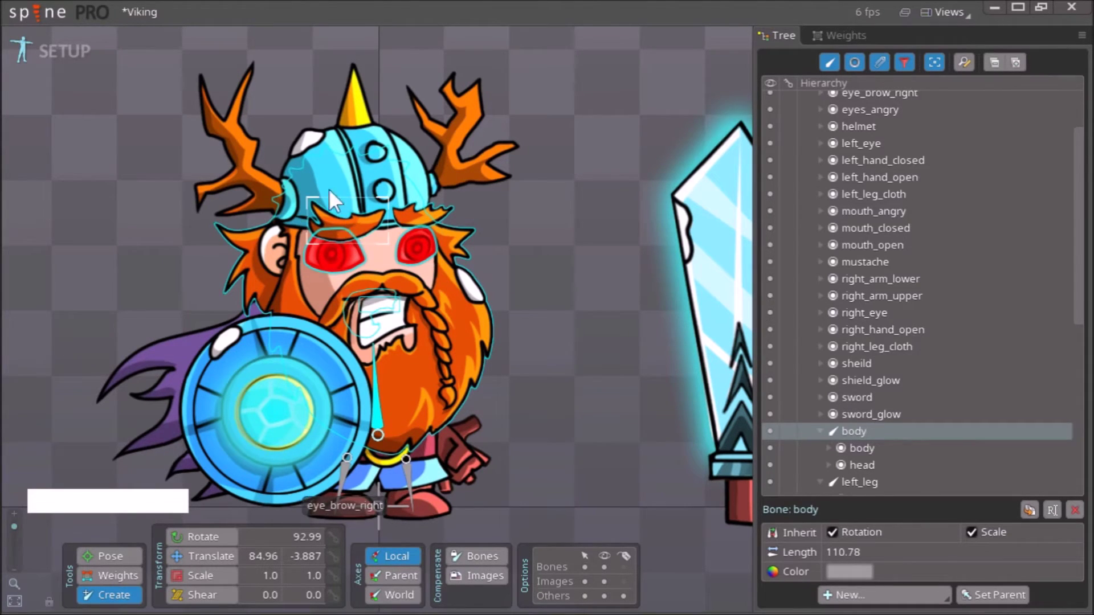
left_click(246, 161, "ctrl+shift")
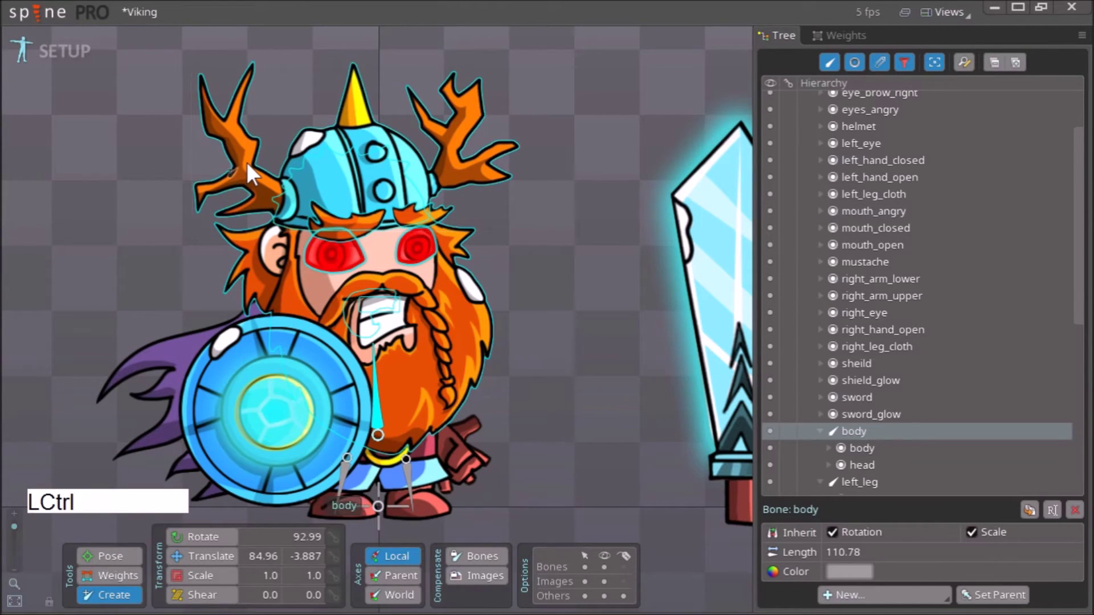
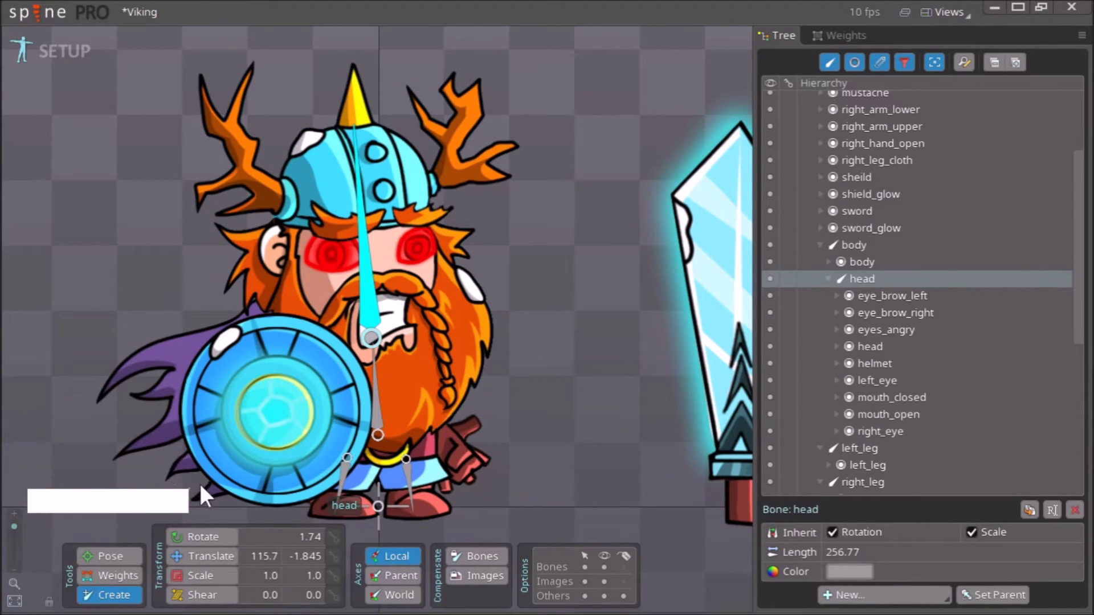
Test the rotation of the head bone in both directions, undoing each trial rotation.
left_click(211, 534)
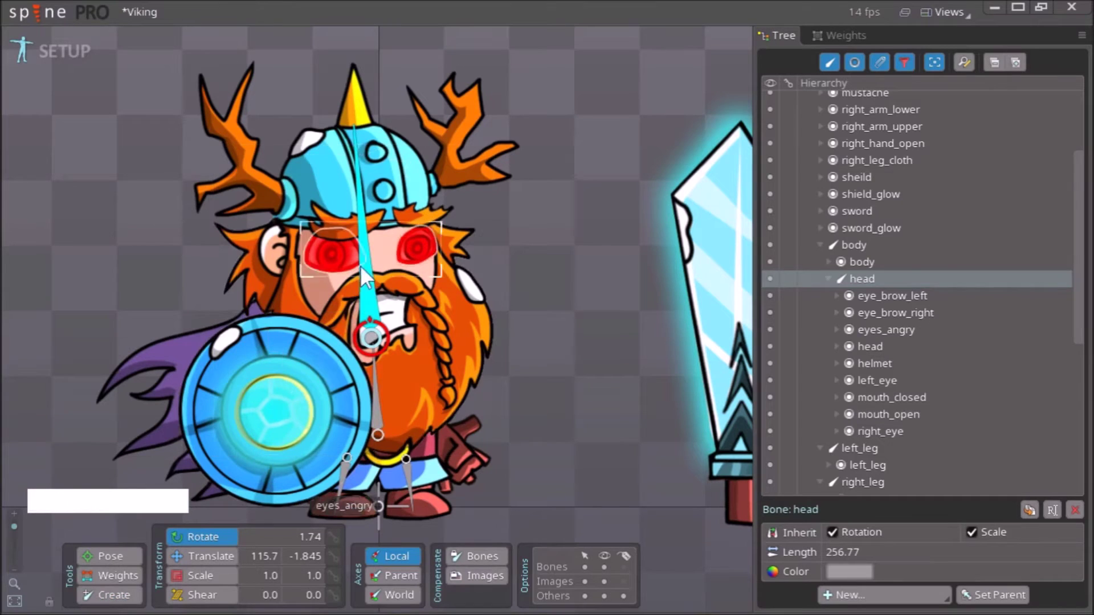
left_click_drag(366, 264, 397, 247)
key("ctrl+z")
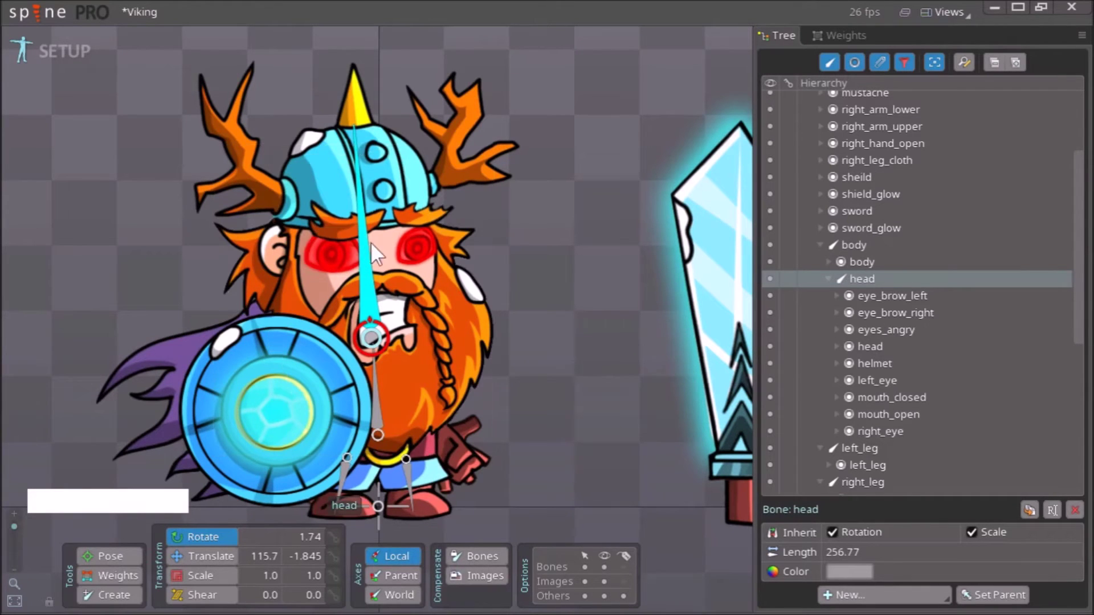
left_click_drag(363, 241, 358, 265)
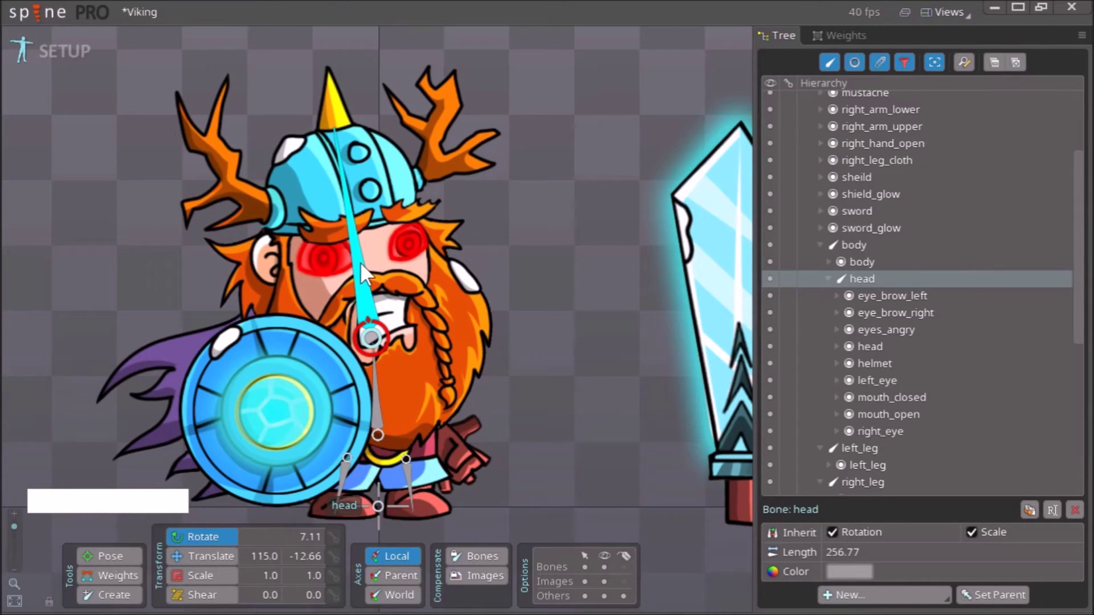
key("ctrl")
key("ctrl+z")
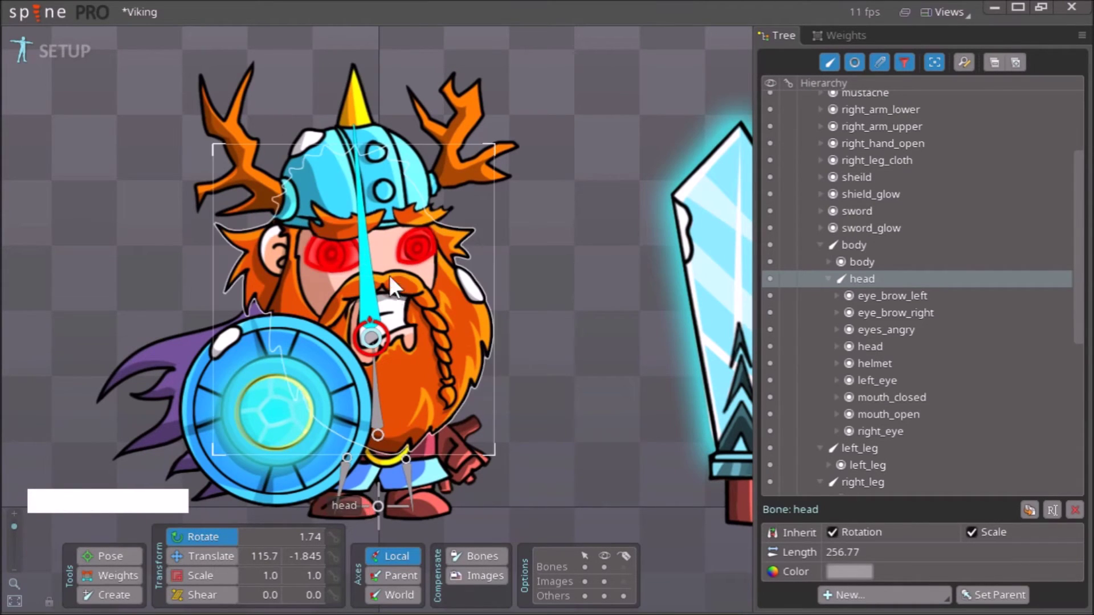
Move the mouth_angry and mustache slots from root to the head bone.
scroll(933, 236, "up", 5)
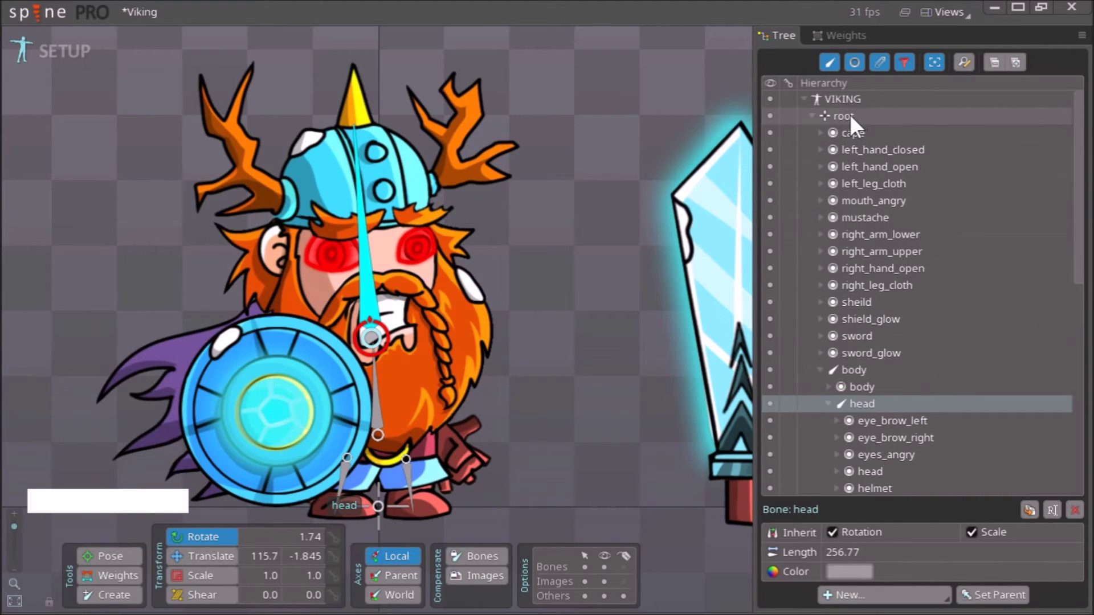
key("ctrl")
key("alt")
key("ctrl")
key("alt")
left_click(869, 267)
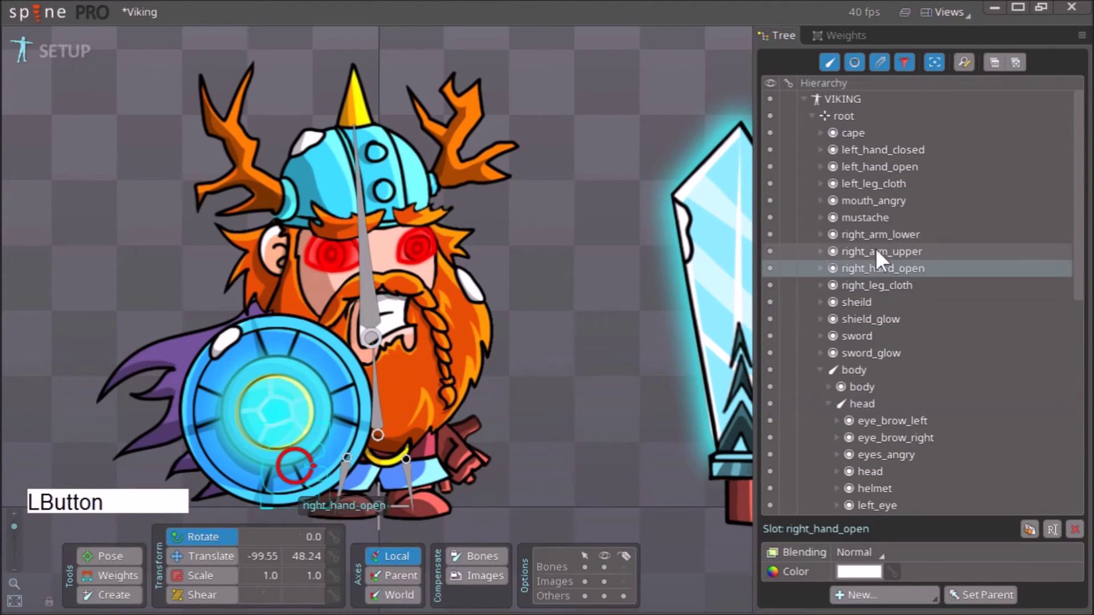
left_click(890, 303)
left_click(908, 284)
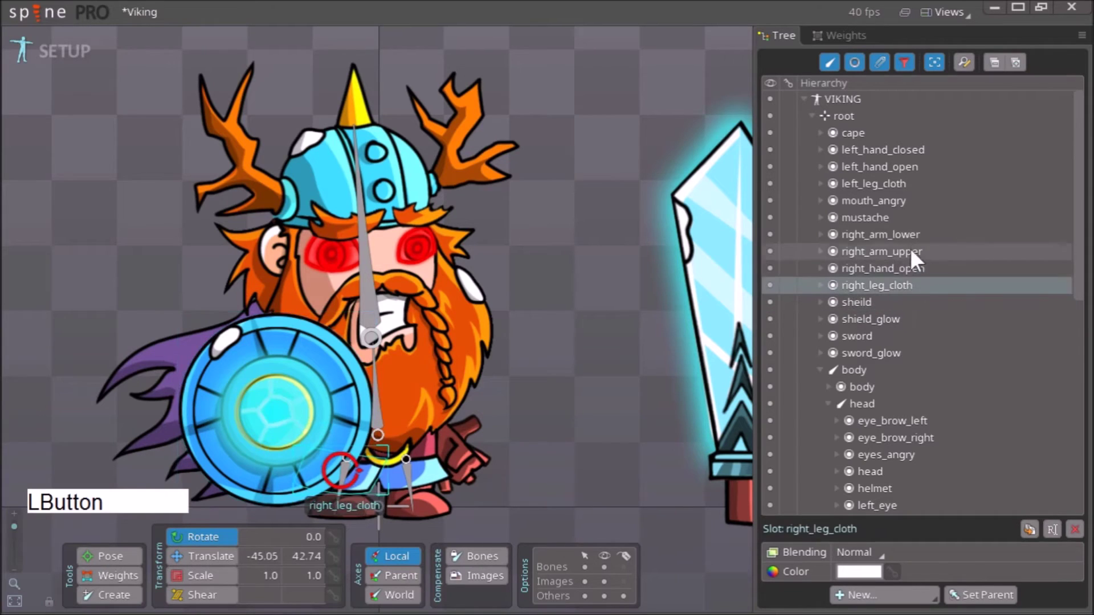
left_click(906, 214)
left_click(910, 199, "ctrl")
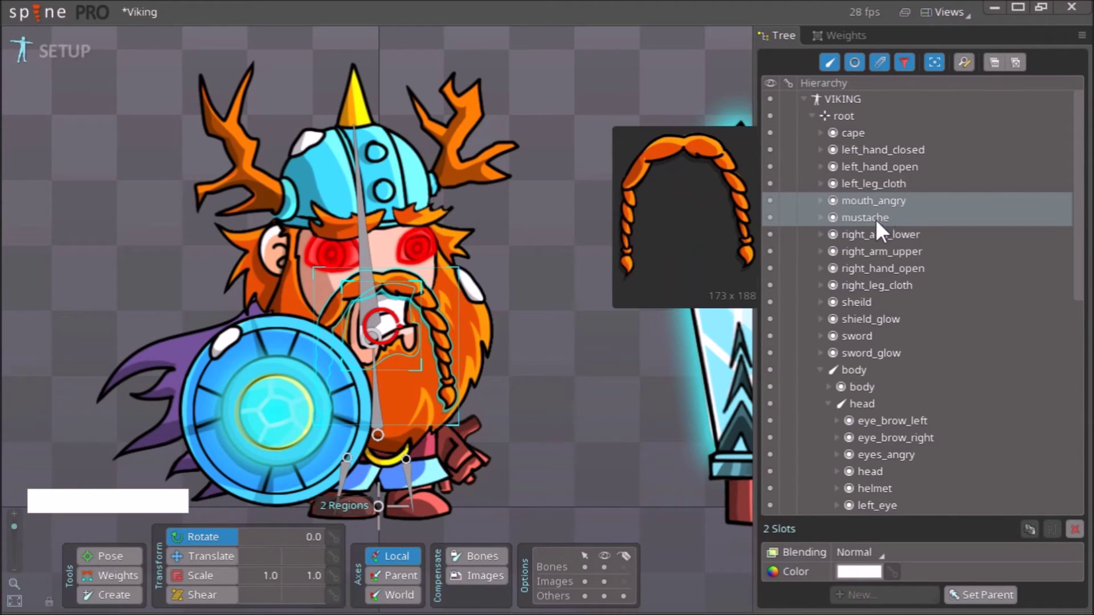
left_click_drag(884, 206, 880, 404)
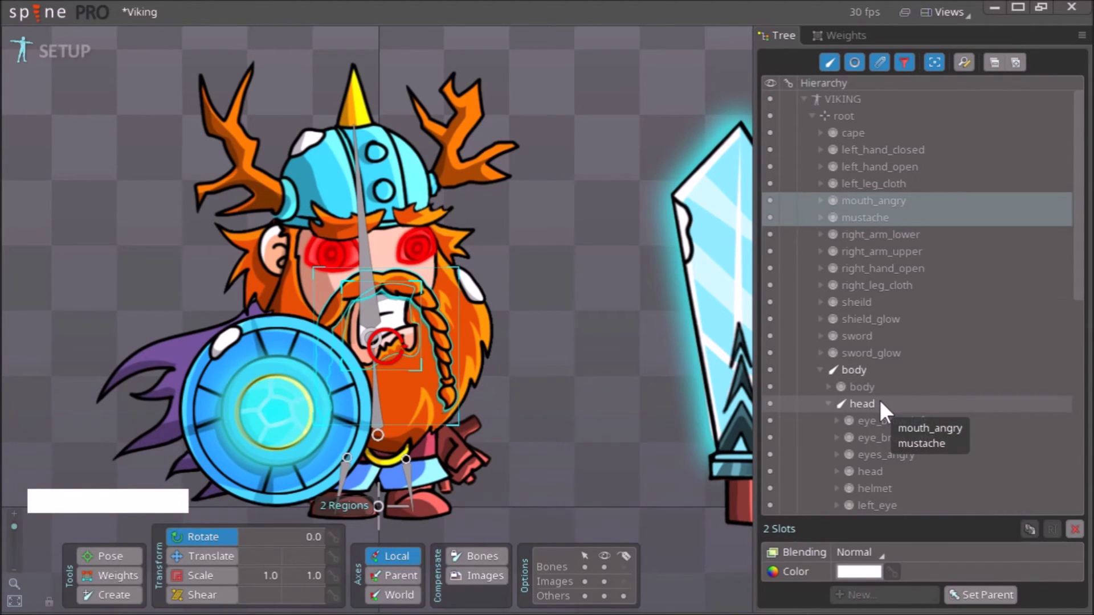
left_click_drag(880, 398, 880, 400)
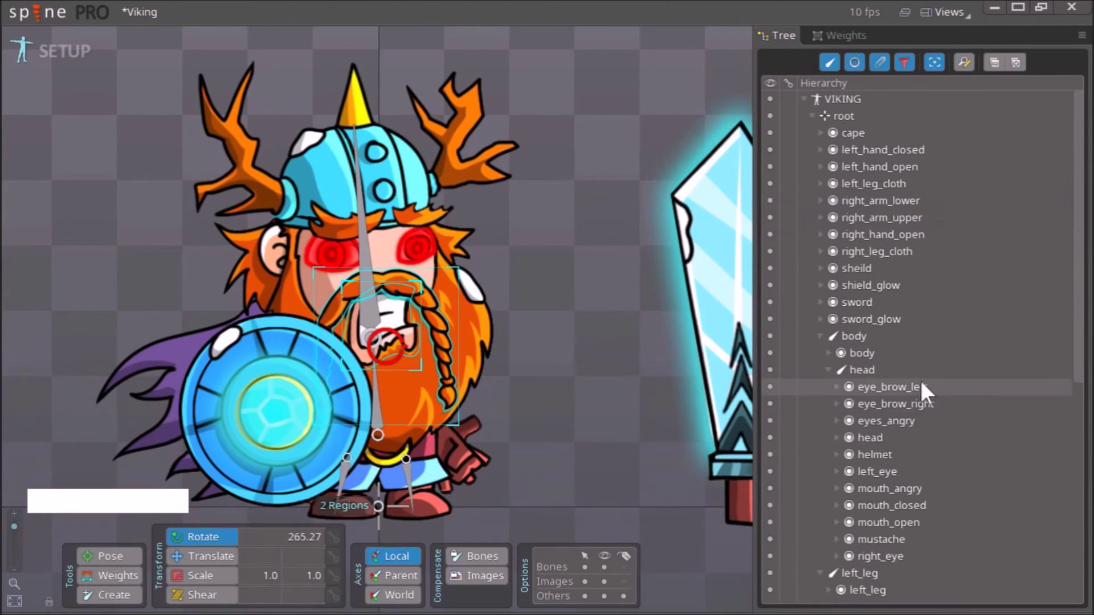
Test the head bone's rotation again with the mouth_angry and mustache images attached, and undo it.
left_click(294, 292)
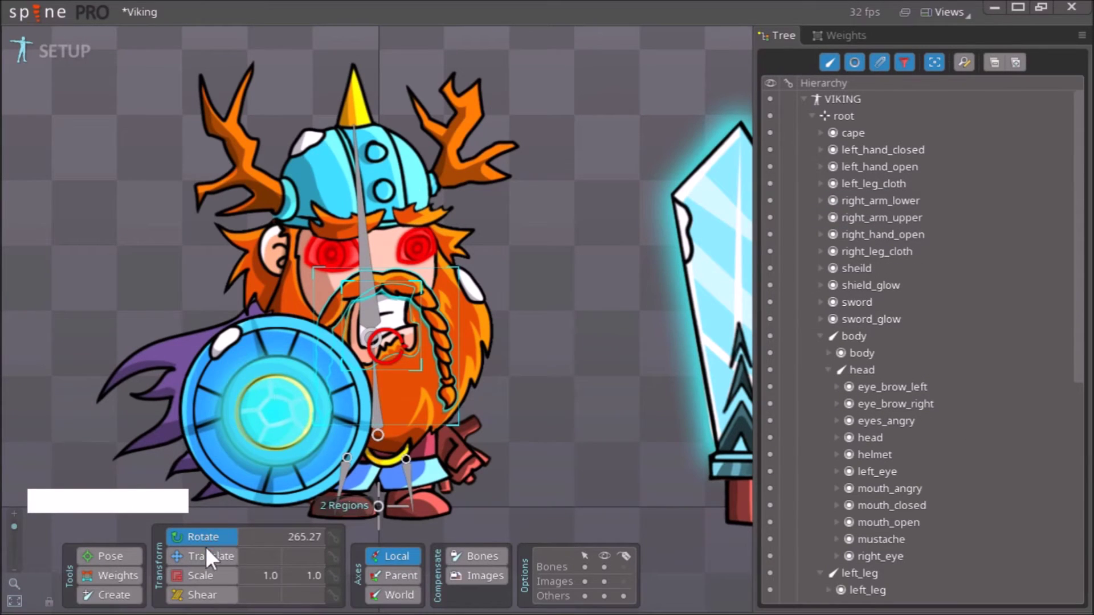
left_click(355, 332)
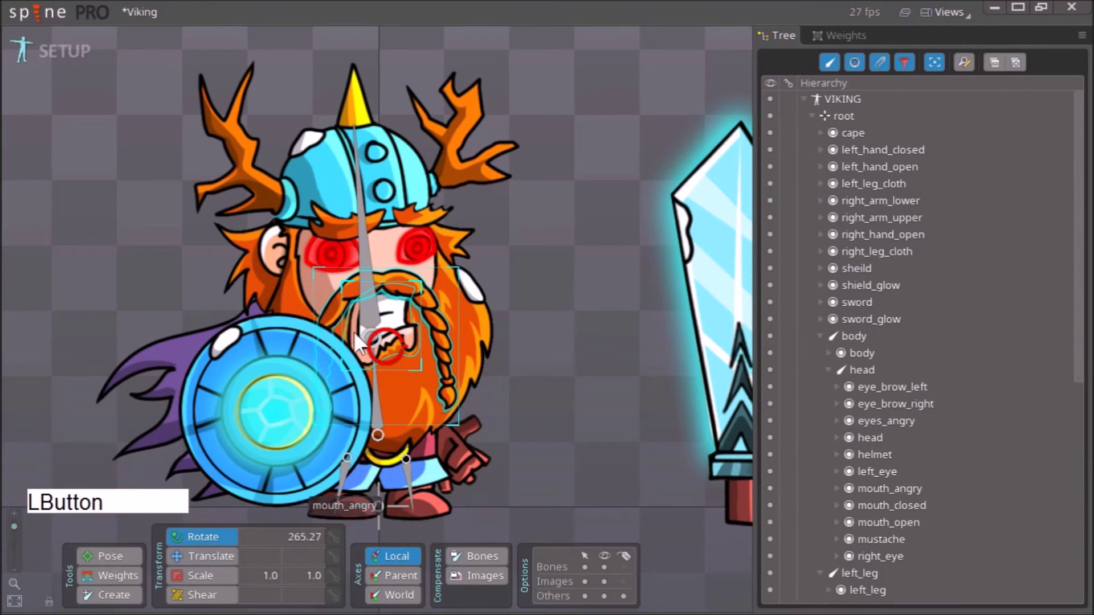
left_click(381, 252)
left_click_drag(381, 252, 386, 298)
key("ctrl+z")
Create a right upper arm bone about 61 units long from shoulder to elbow under body, with the right_arm_upper image attached.
left_click_drag(461, 321, 509, 345)
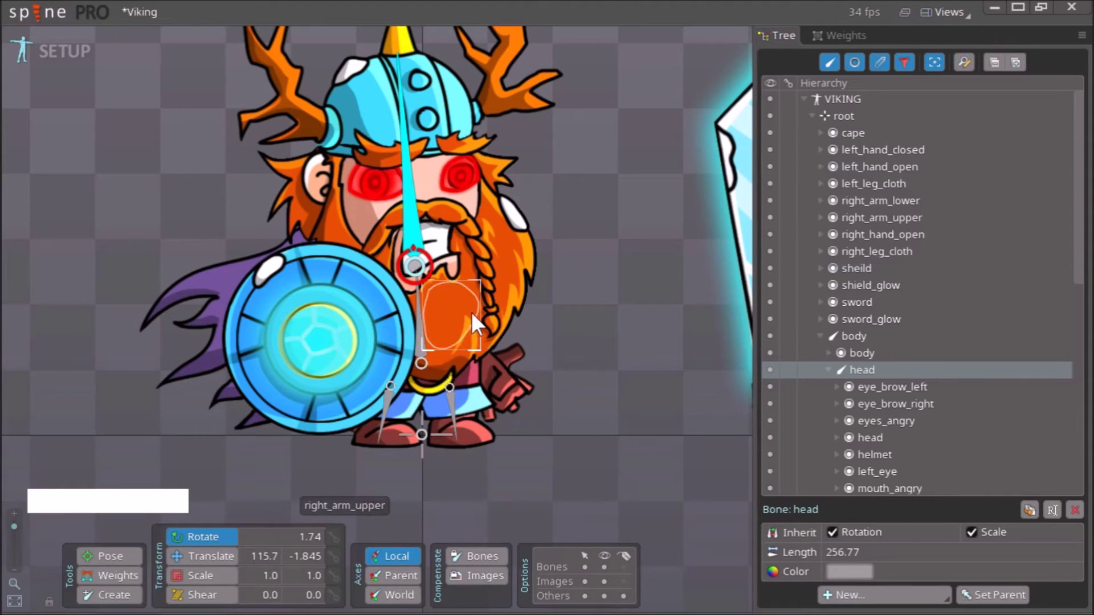
left_click(418, 321)
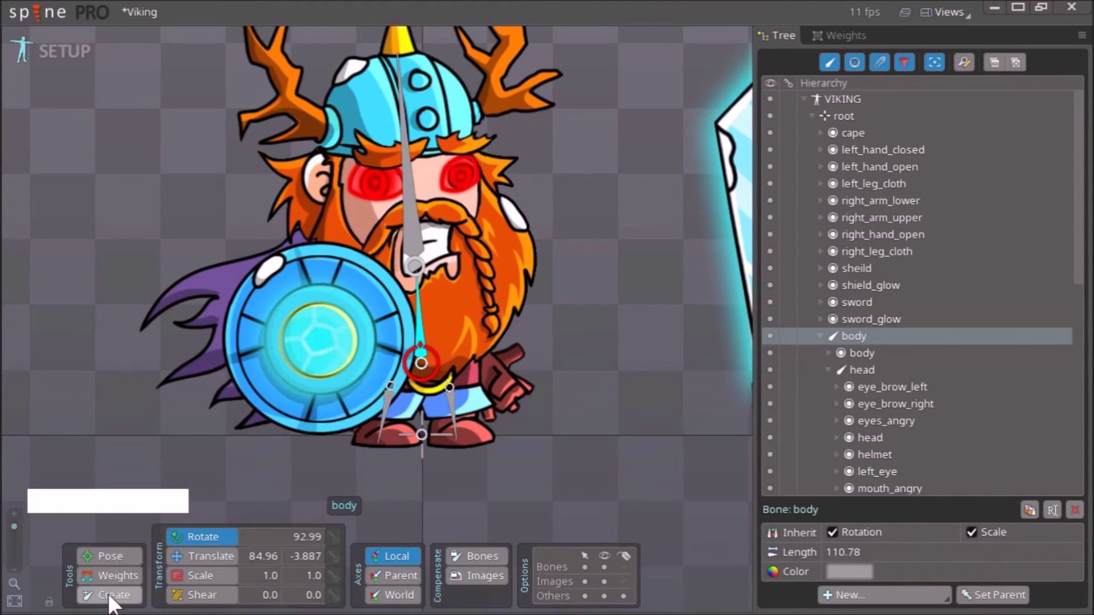
key("ctrl")
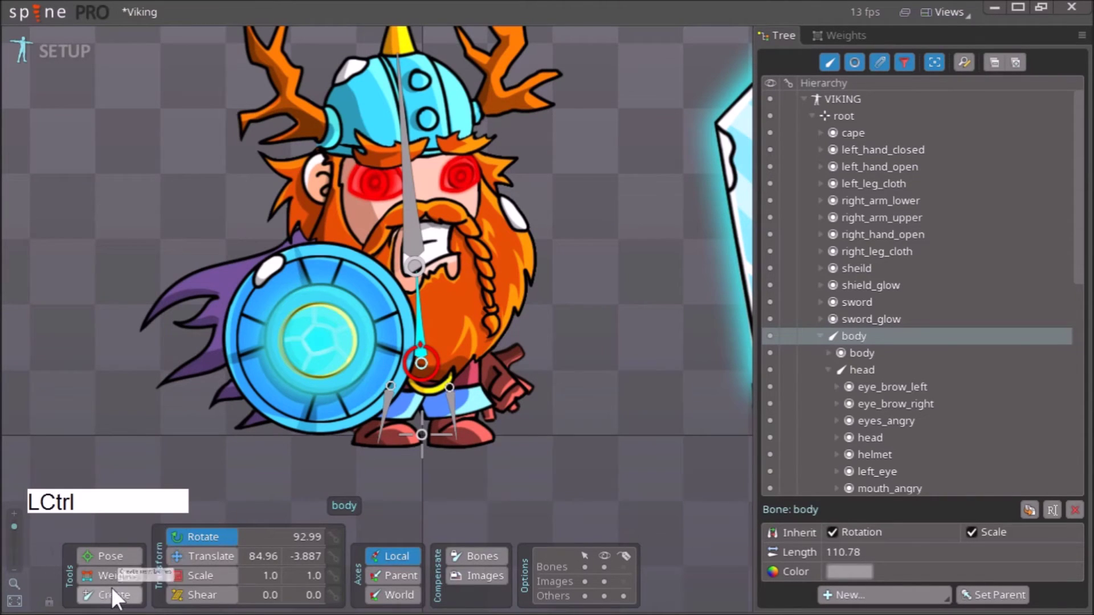
left_click(113, 588)
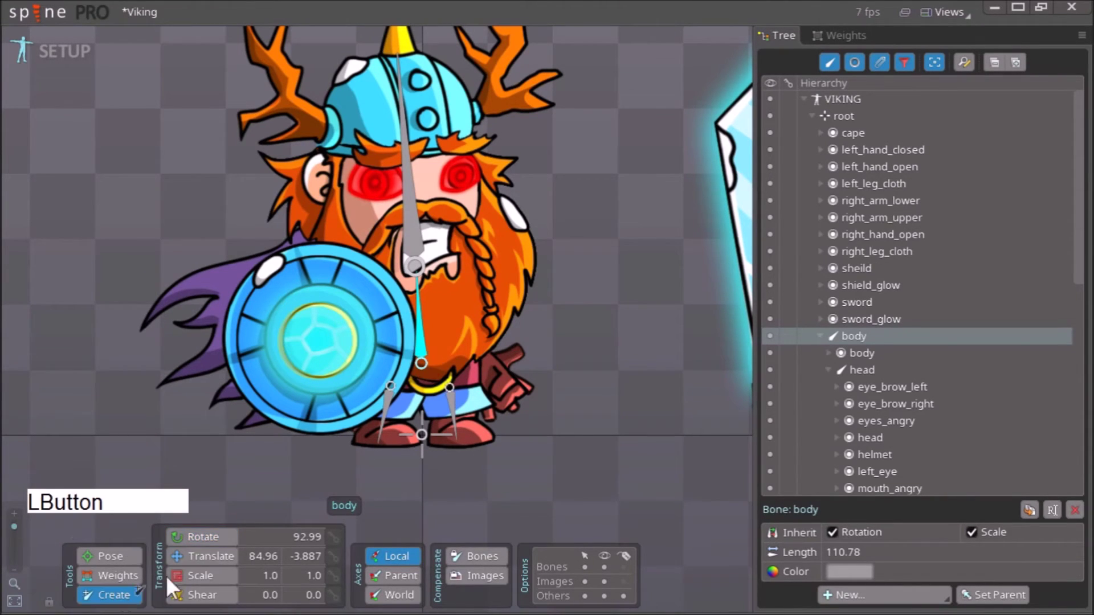
key("ctrl")
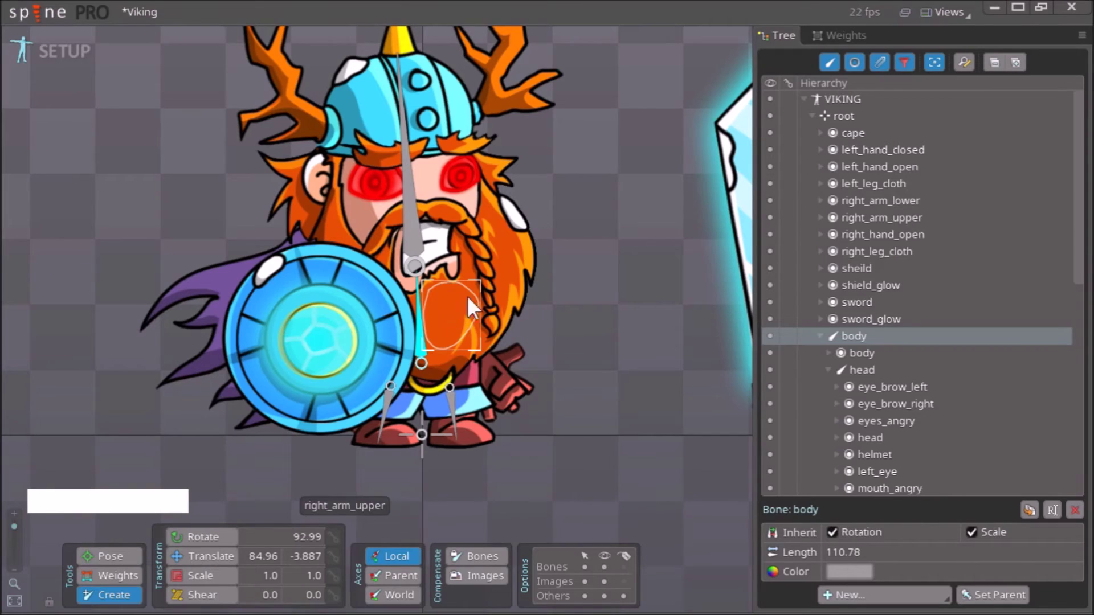
key("ctrl")
left_click(449, 291, "ctrl")
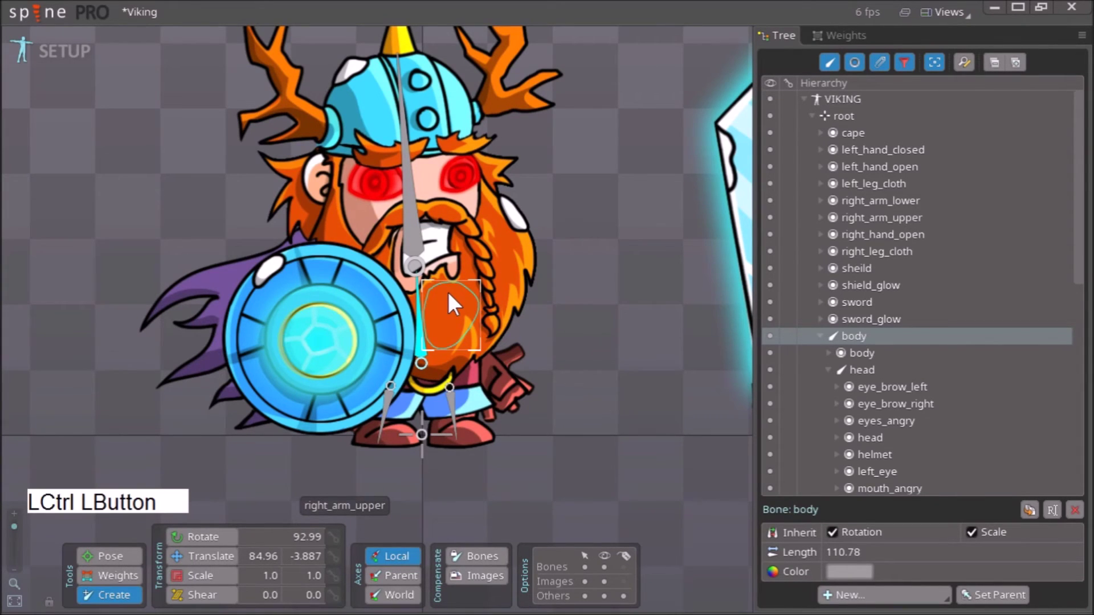
left_click_drag(452, 287, 440, 336)
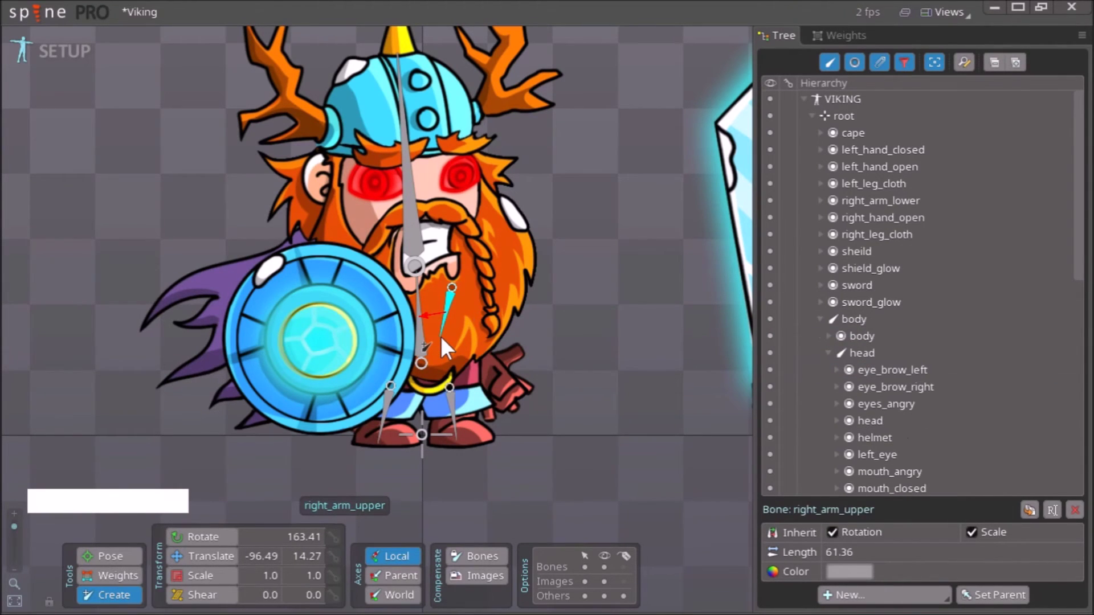
Create a right lower arm bone about 56 units long from elbow to wrist under right_arm_upper, with the right_arm_lower image attached.
key("ctrl")
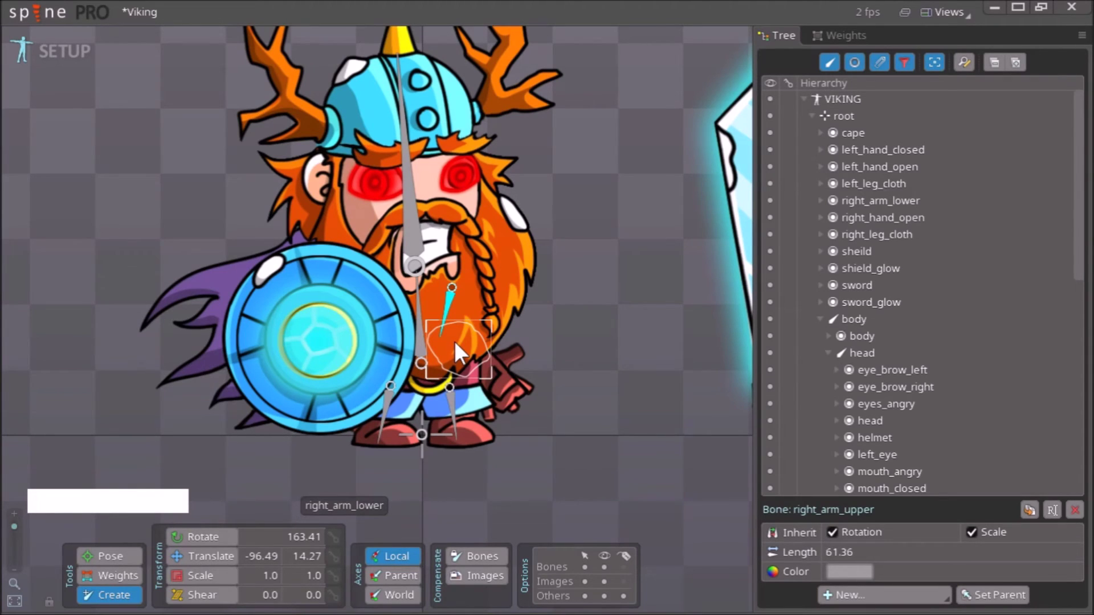
left_click(454, 342, "ctrl")
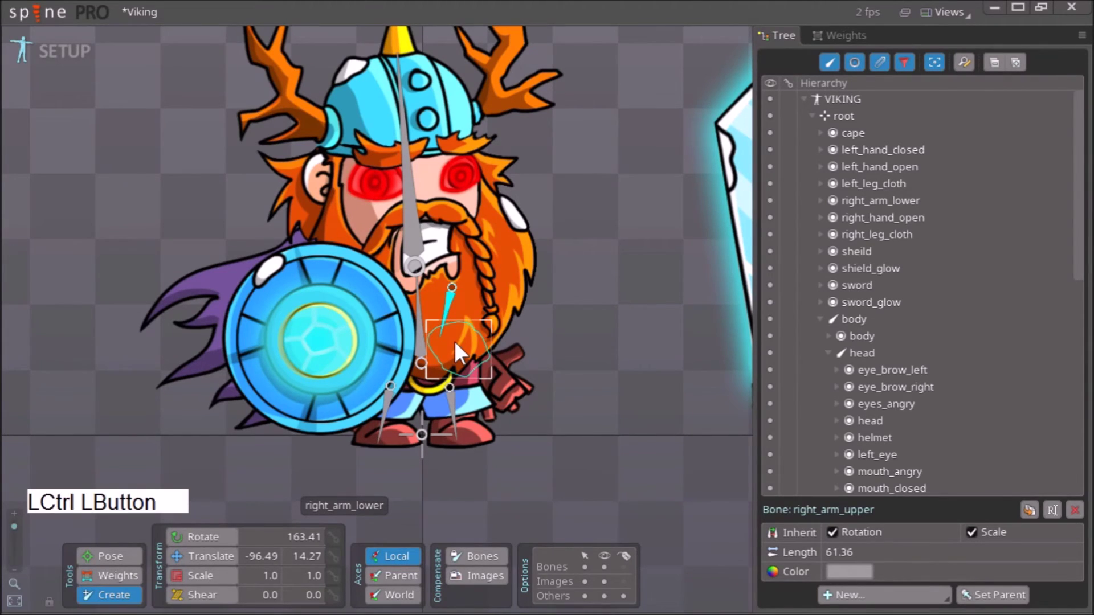
left_click_drag(440, 337, 475, 367)
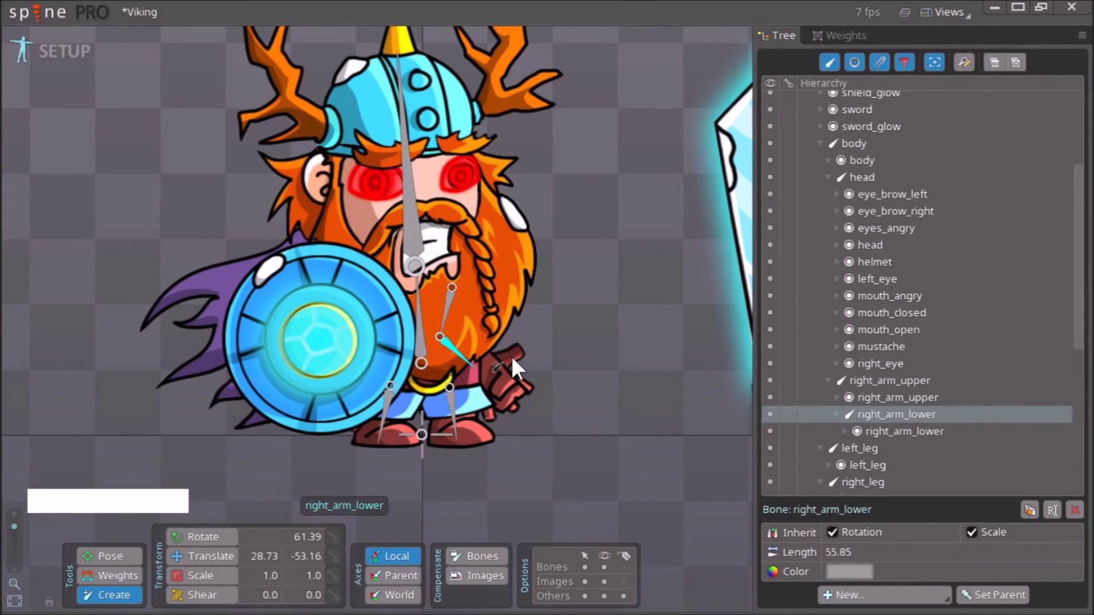
key("ctrl")
key("ctrl")
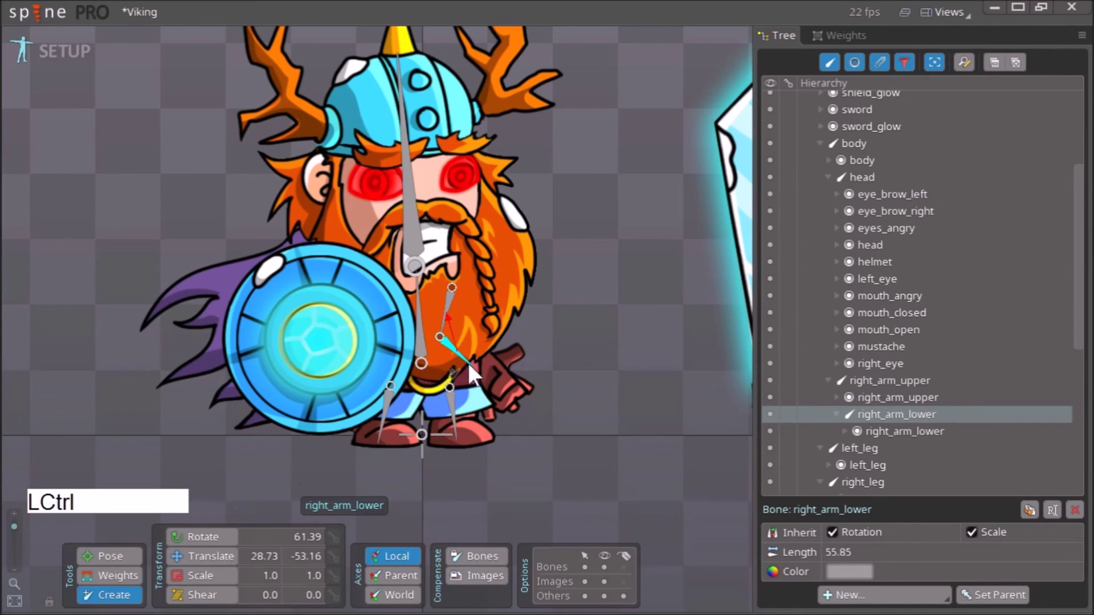
left_click_drag(469, 363, 456, 351)
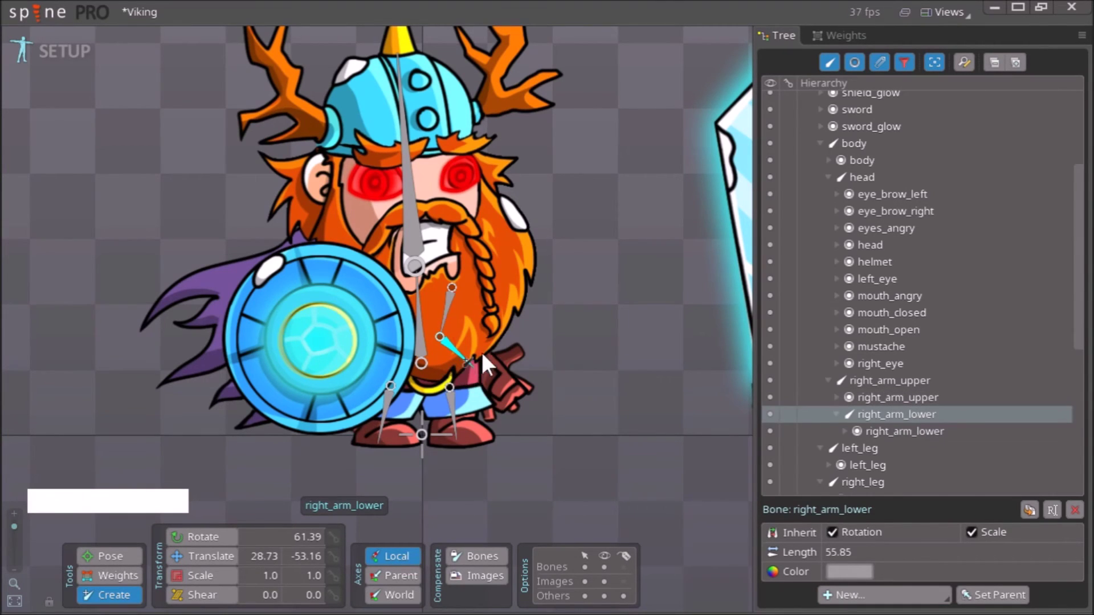
key("ctrl")
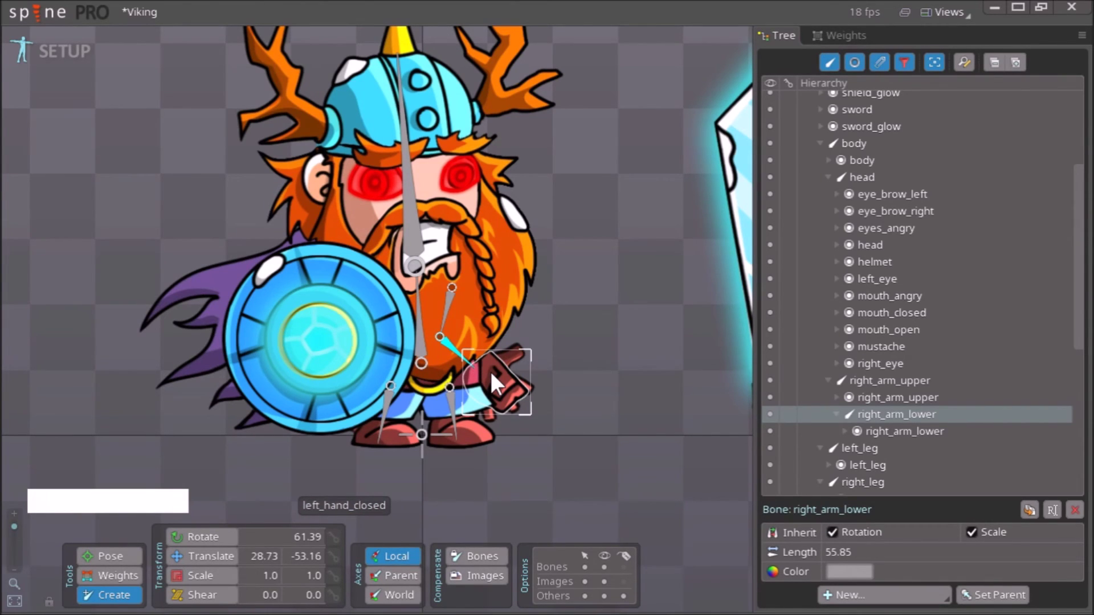
left_click(490, 371, "ctrl")
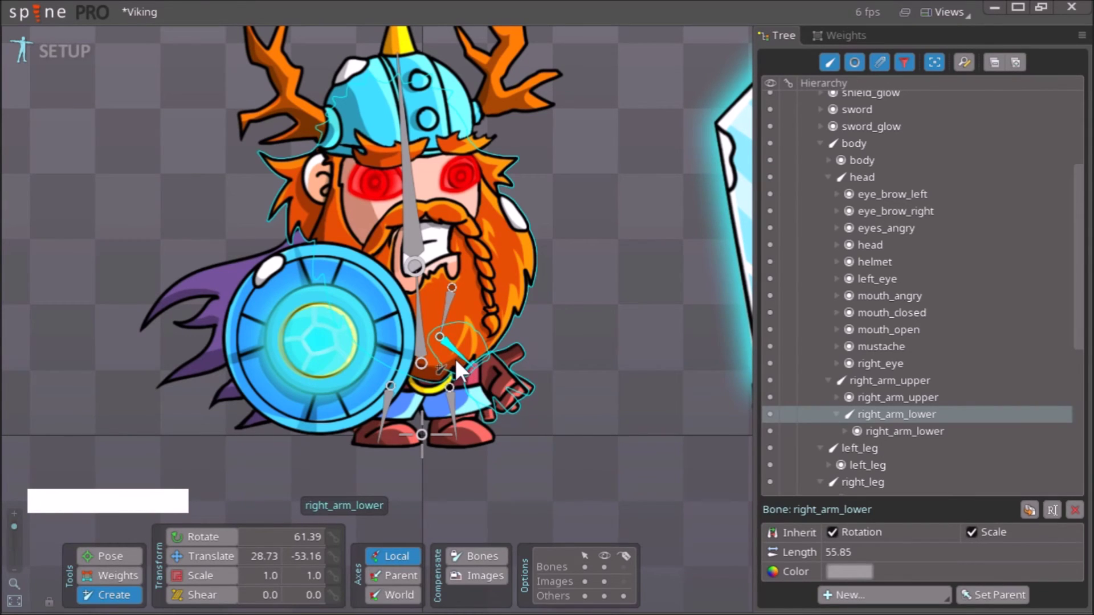
key("Escape")
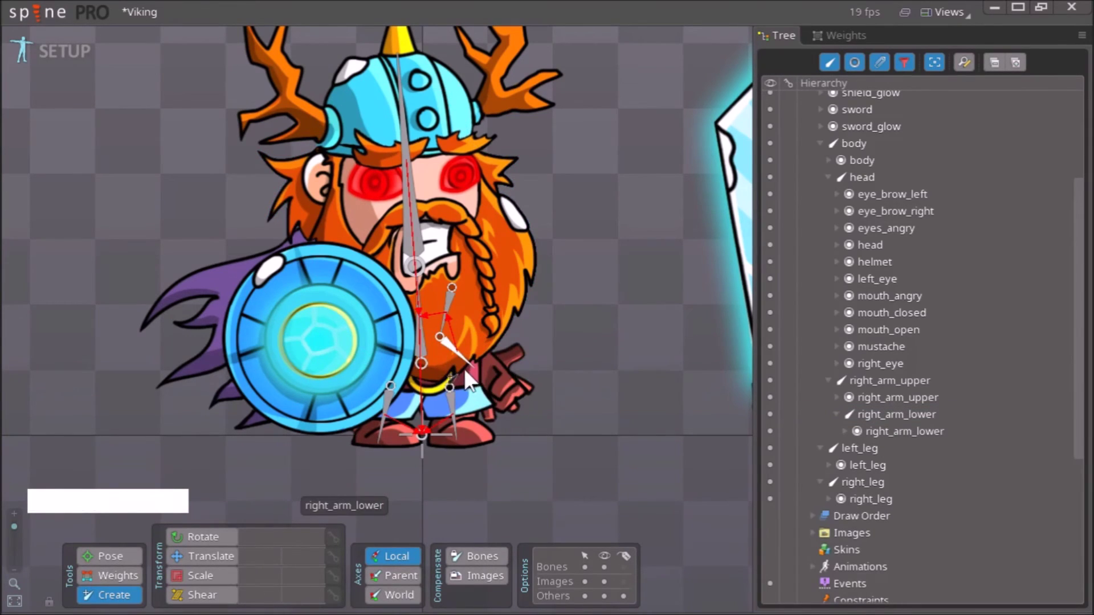
key("Escape")
Create a hand bone about 54 units long from the wrist under right_arm_lower, with the left_hand_open and left_hand_closed images attached.
left_click(449, 345)
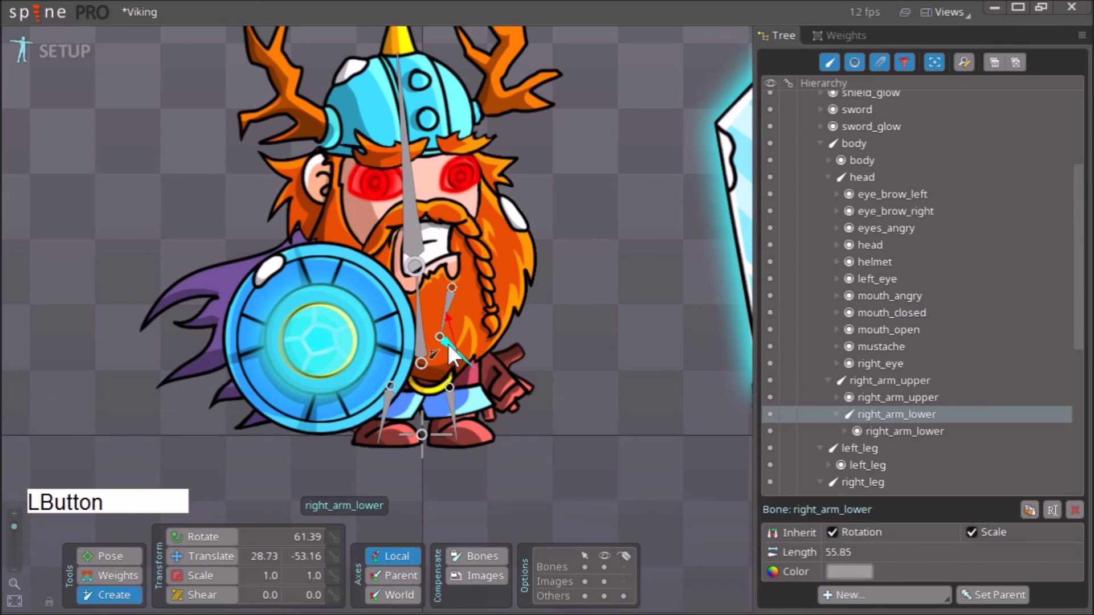
scroll(506, 374, "up", 2)
scroll(503, 376, "up", 1)
key("ctrl")
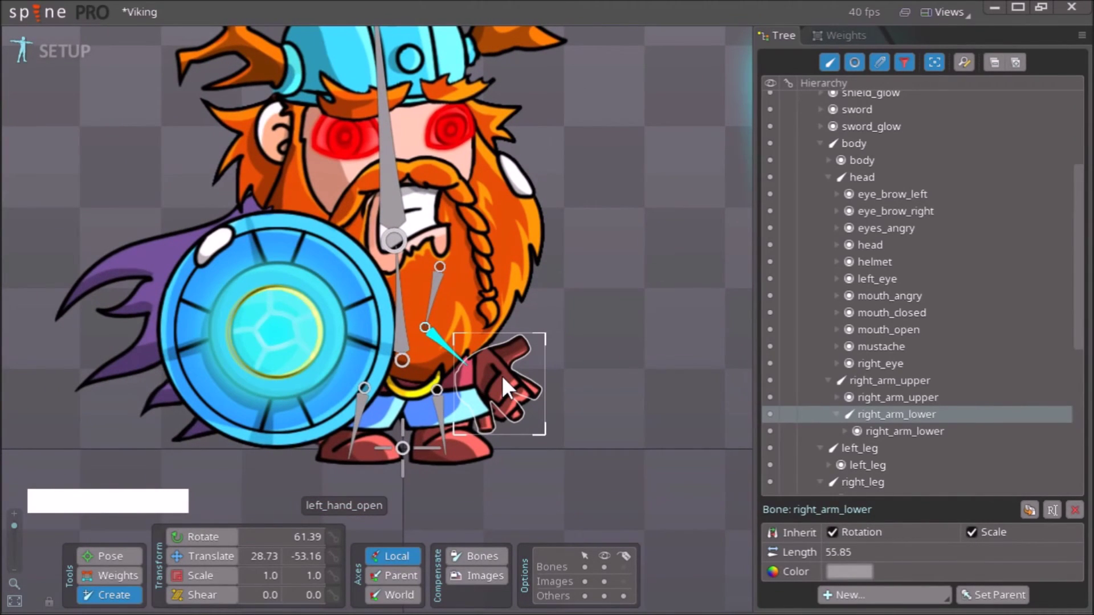
left_click(522, 345, "ctrl")
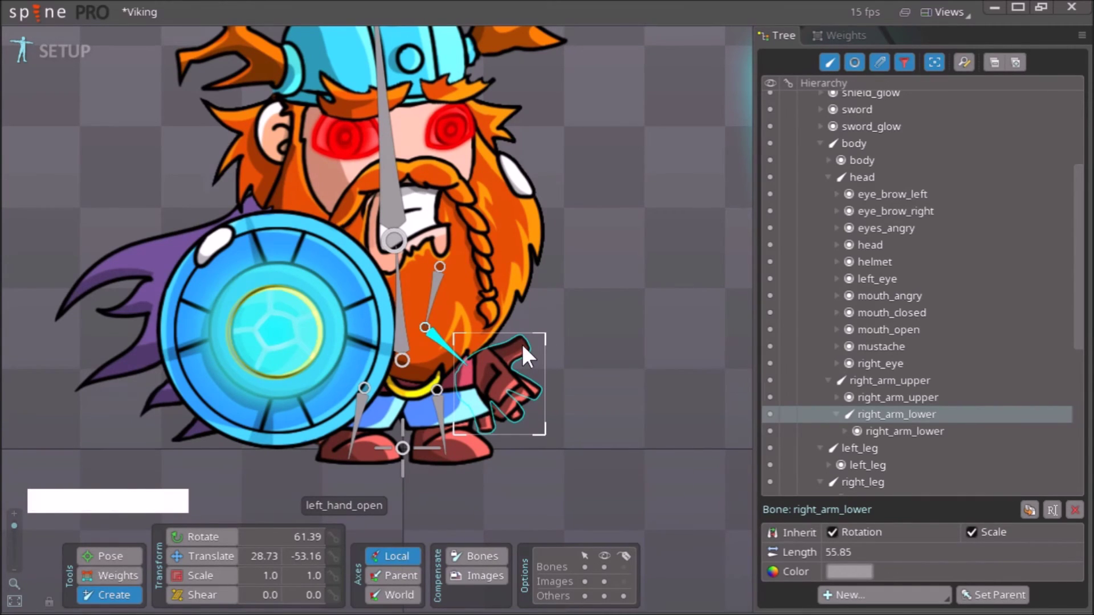
scroll(498, 365, "down", 1)
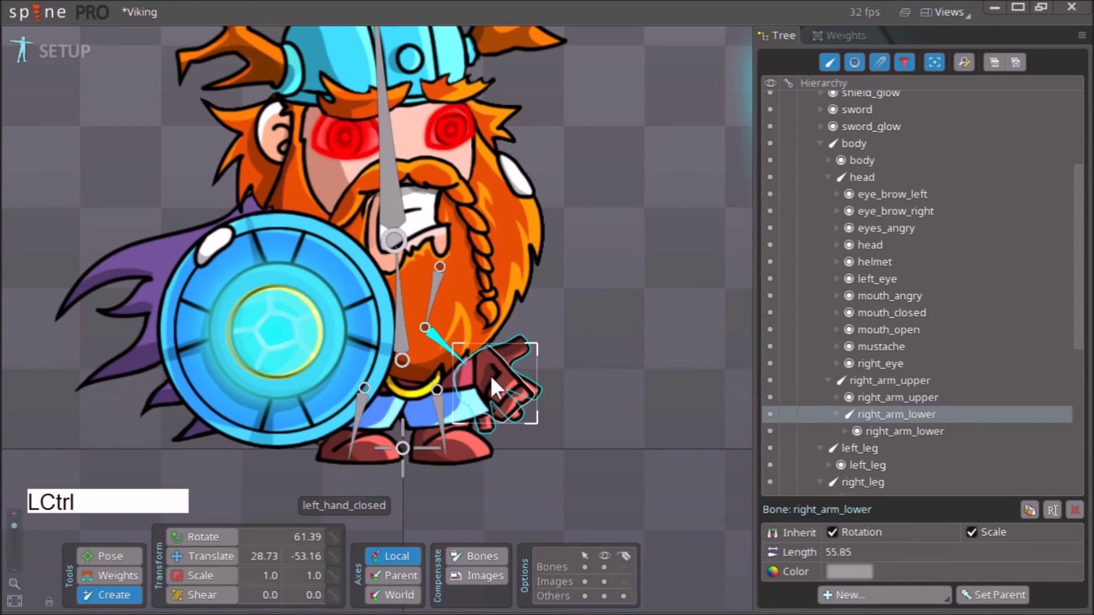
scroll(497, 394, "up", 1)
scroll(495, 399, "down", 1)
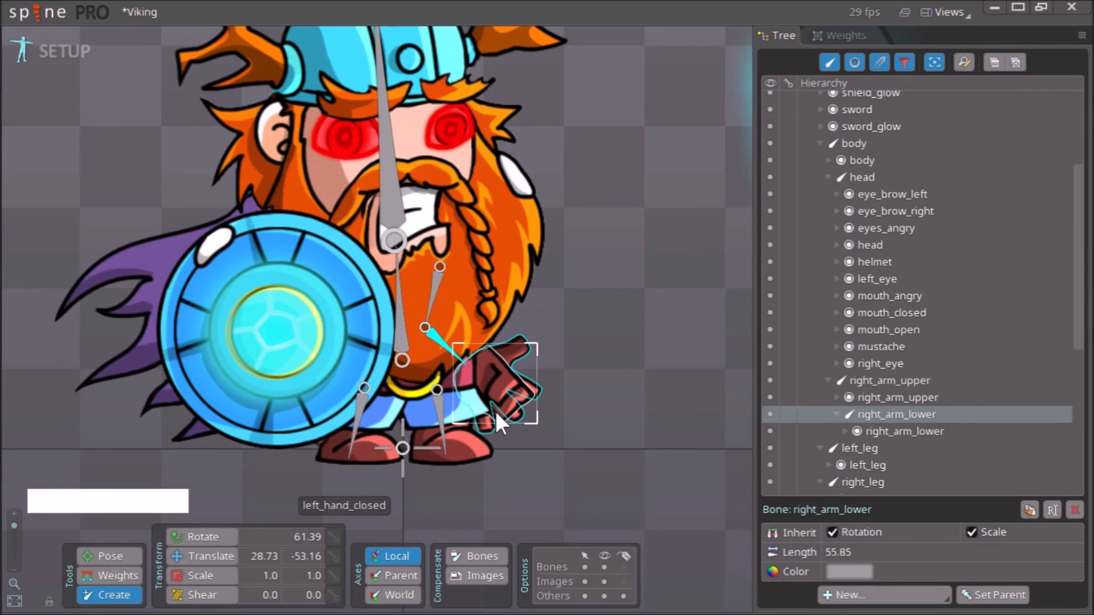
left_click(495, 409, "ctrl+shift")
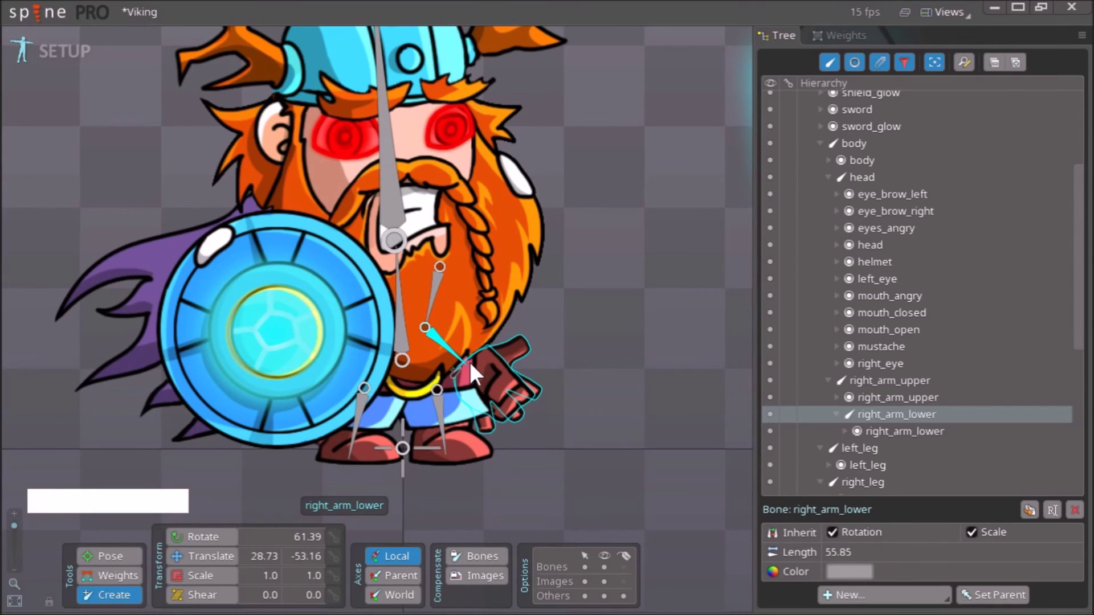
left_click_drag(469, 368, 508, 407)
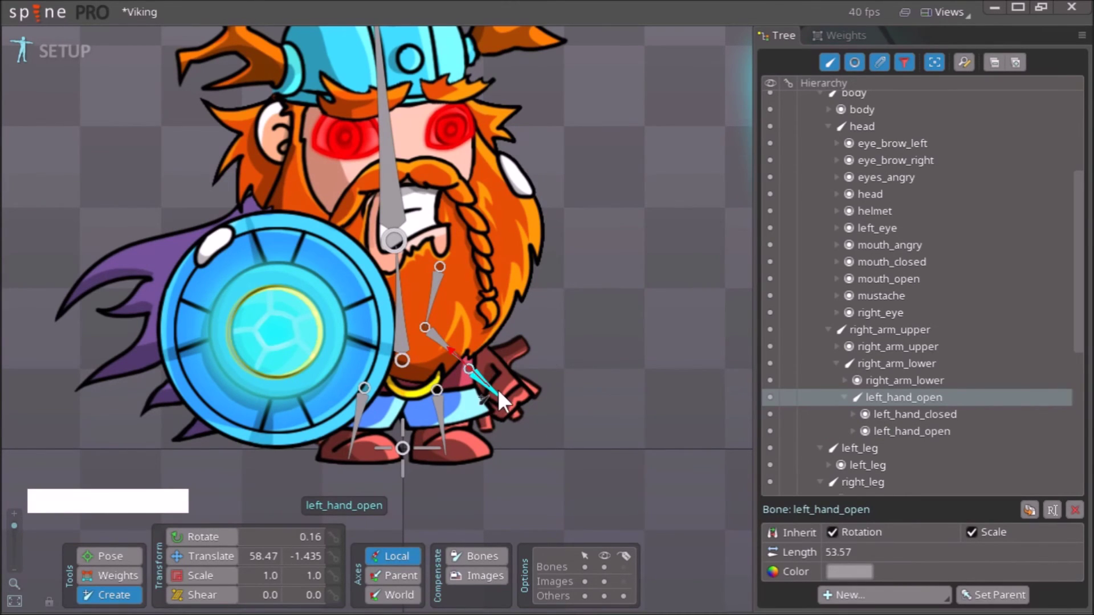
Compare the left_hand_closed and left_hand_open slots under the new hand bone by selecting them in turn.
left_click(871, 408)
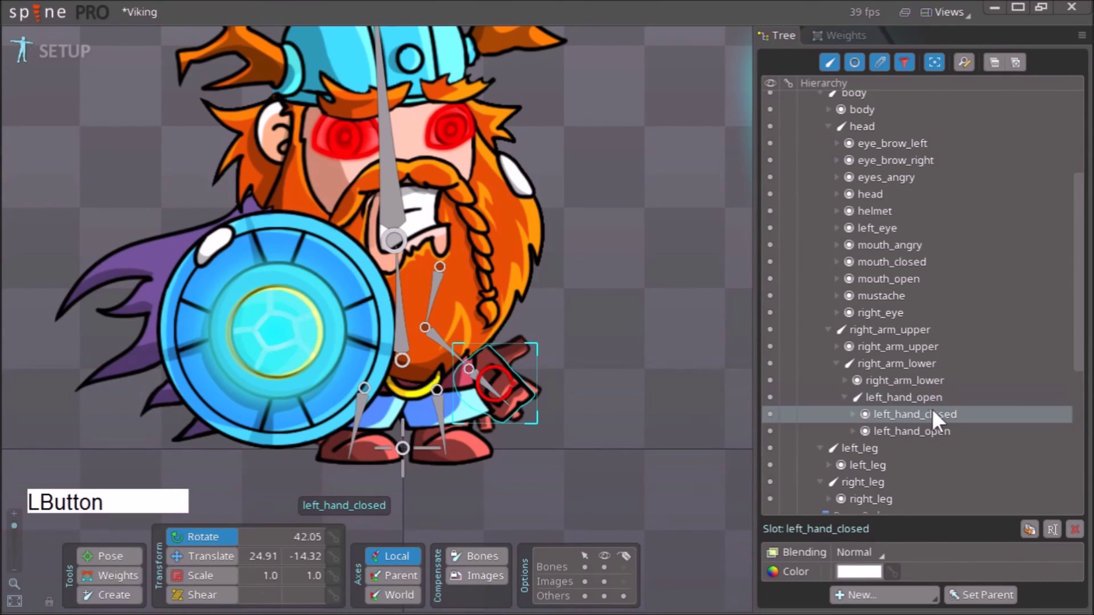
mouse_move(933, 419)
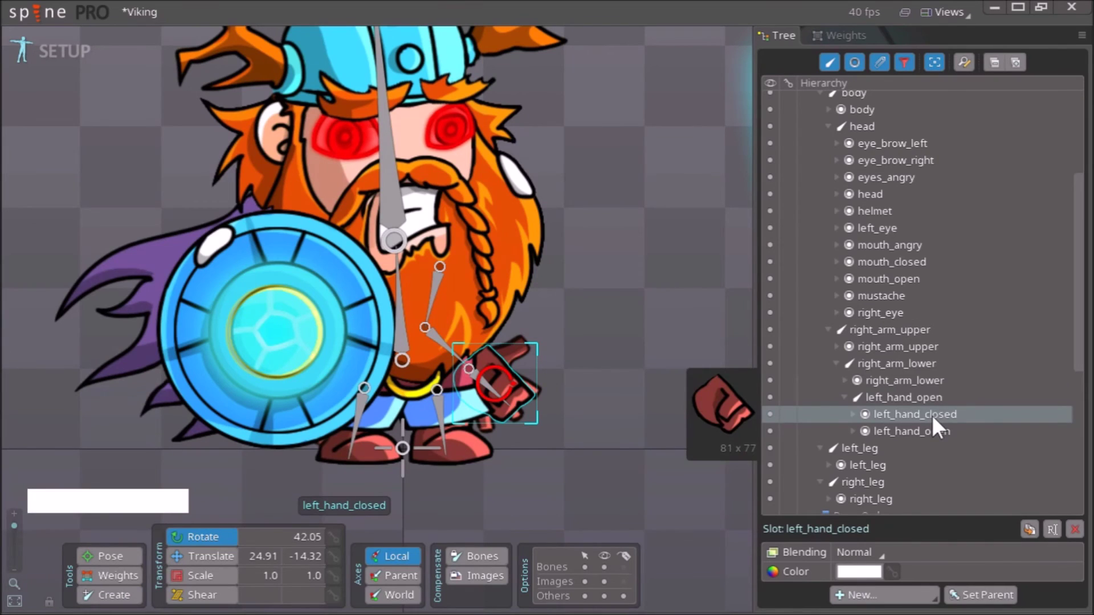
left_click(952, 430)
left_click(962, 412)
left_click(953, 432)
left_click(956, 413)
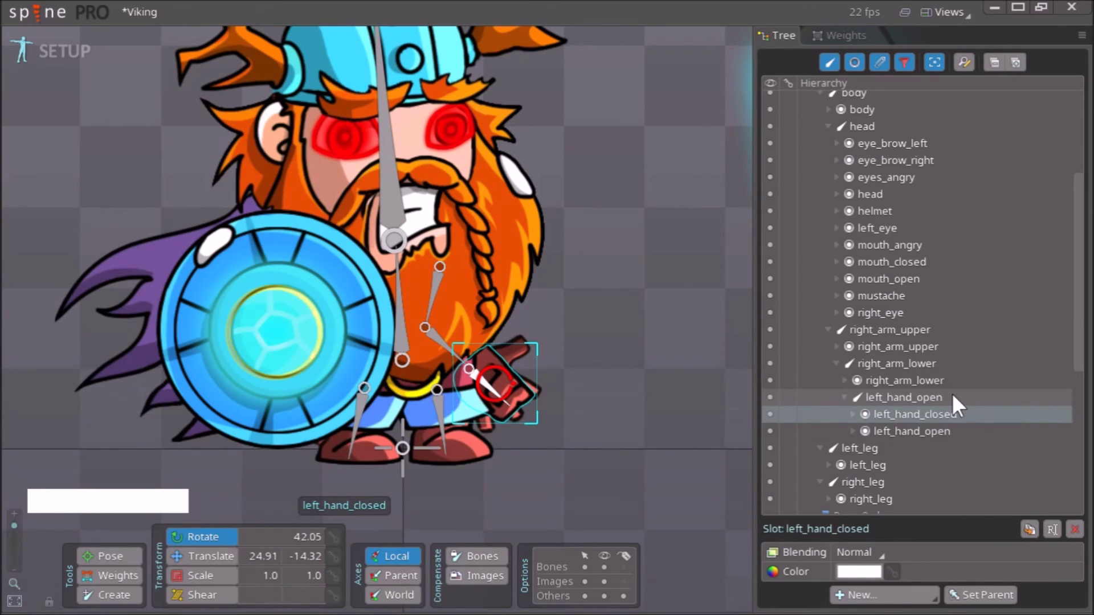
Test the left_hand_open bone's rotation with both hand images attached, and undo it.
left_click(215, 536)
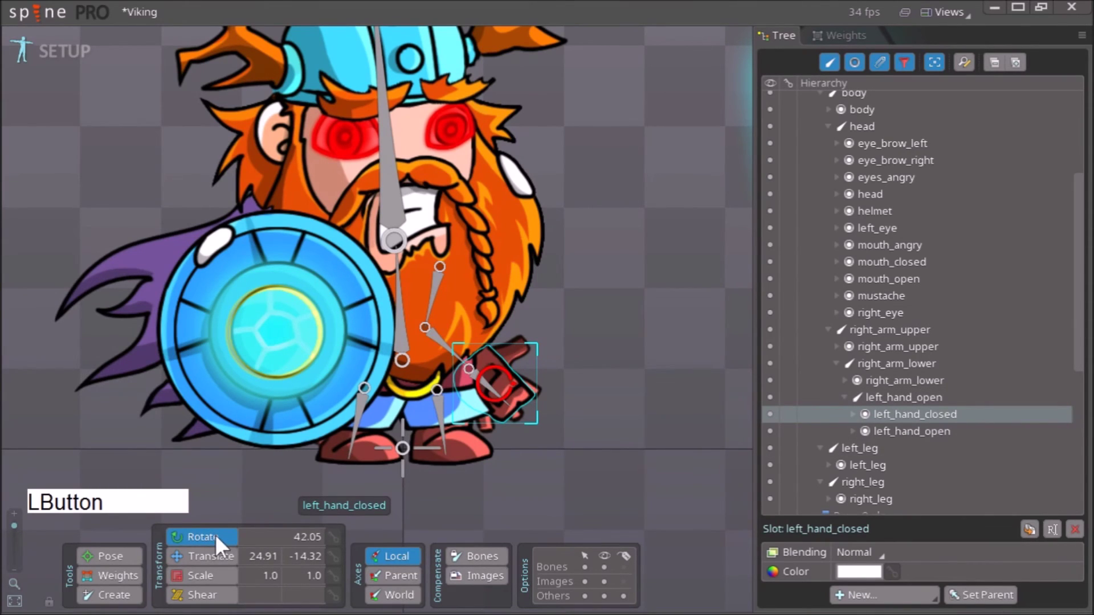
key("Escape")
left_click(490, 388)
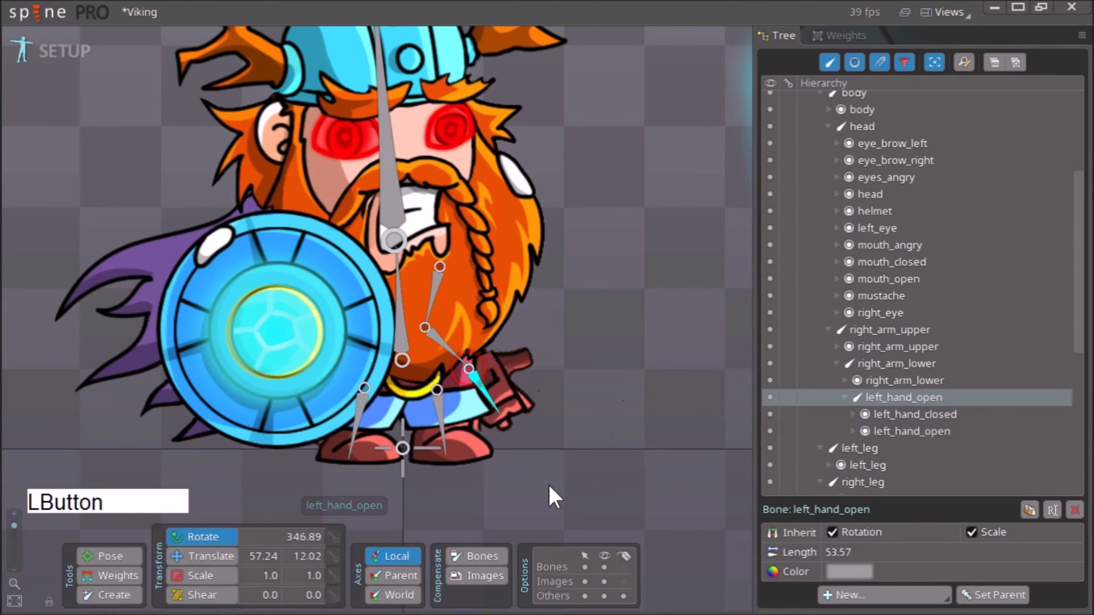
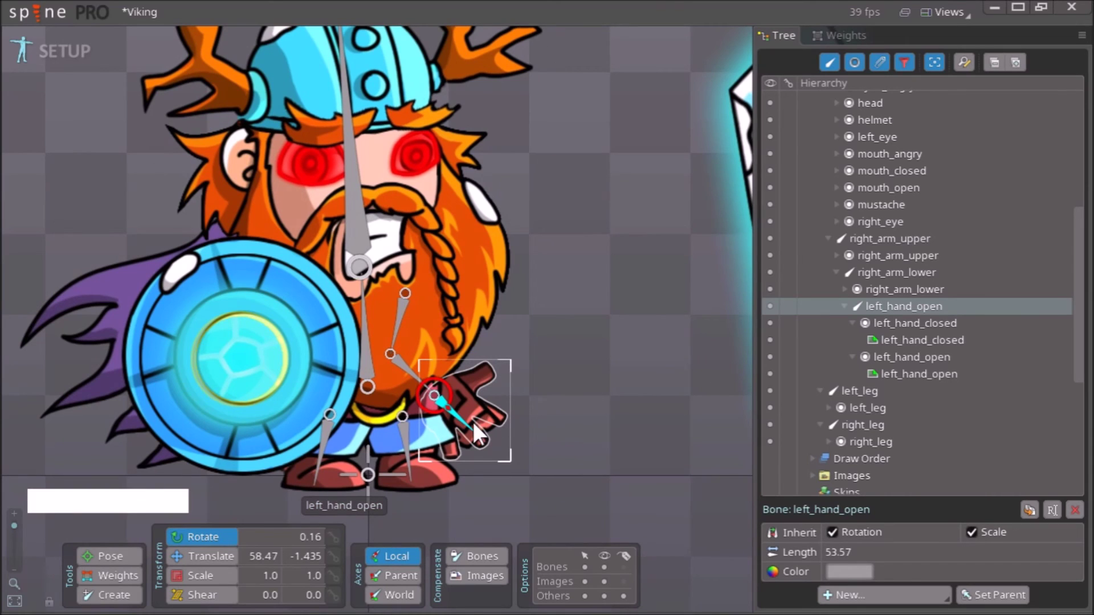
mouse_move(564, 413)
left_mouse_down()
mouse_move(585, 430)
mouse_move(572, 415)
mouse_move(555, 433)
mouse_move(574, 439)
mouse_move(524, 412)
mouse_move(563, 426)
mouse_move(582, 414)
mouse_move(531, 439)
mouse_move(656, 402)
mouse_move(570, 411)
left_mouse_up()
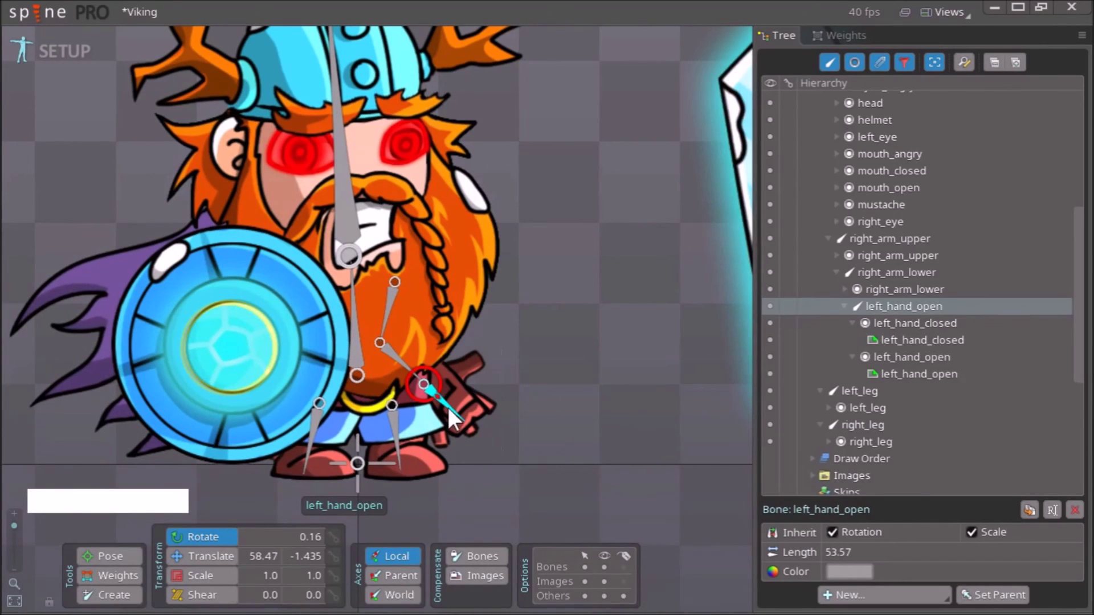
Expand both hand slots and move the left_hand_open image attachment into the left_hand_closed slot.
left_click(877, 325)
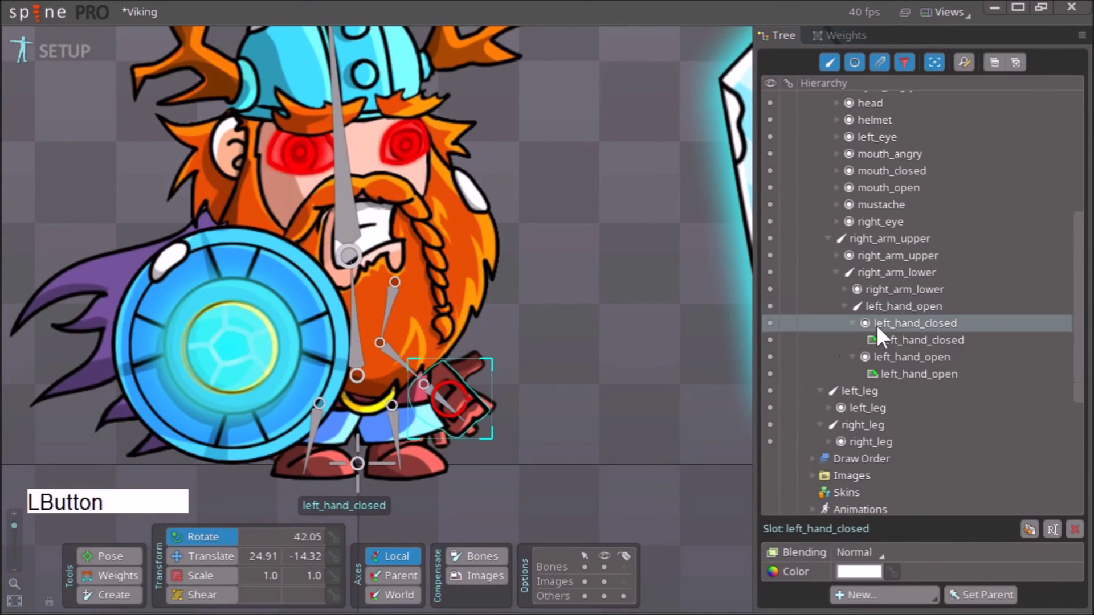
left_click(854, 323)
left_click(852, 340)
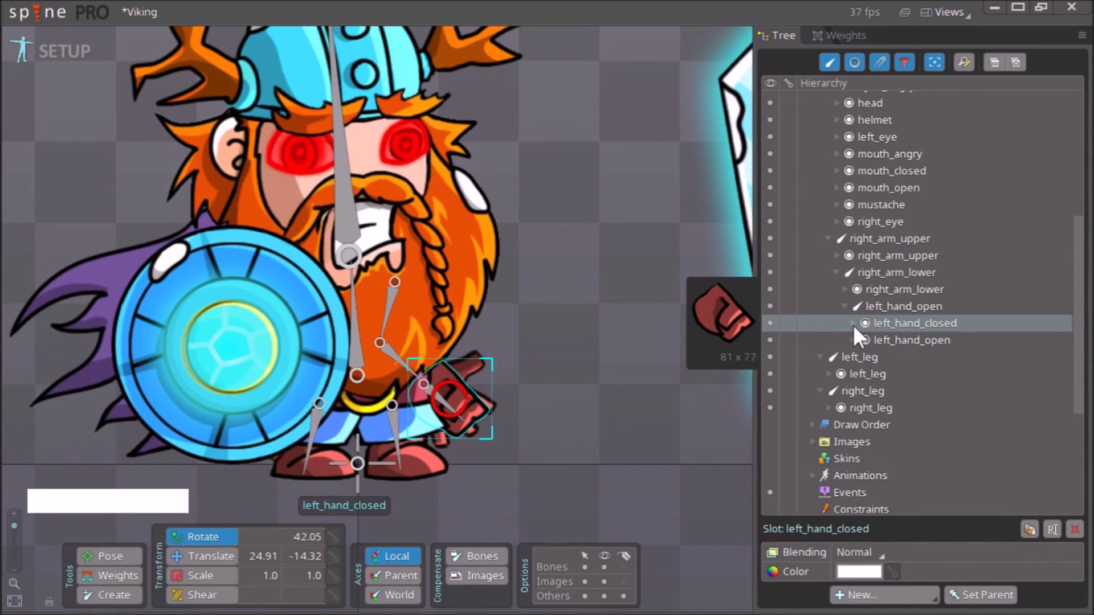
left_click(853, 324)
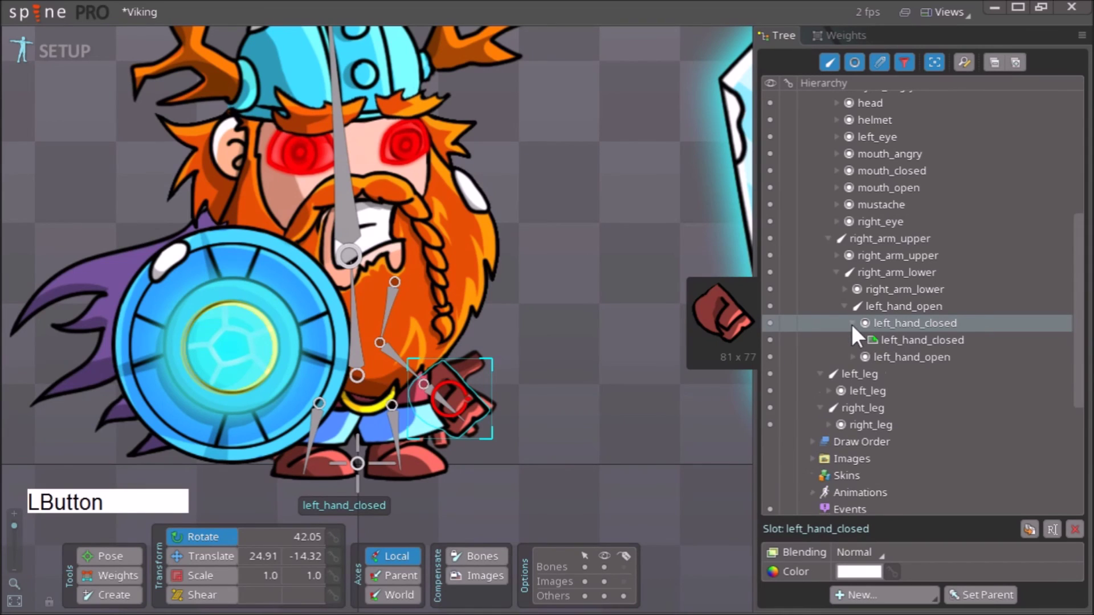
left_click(852, 357)
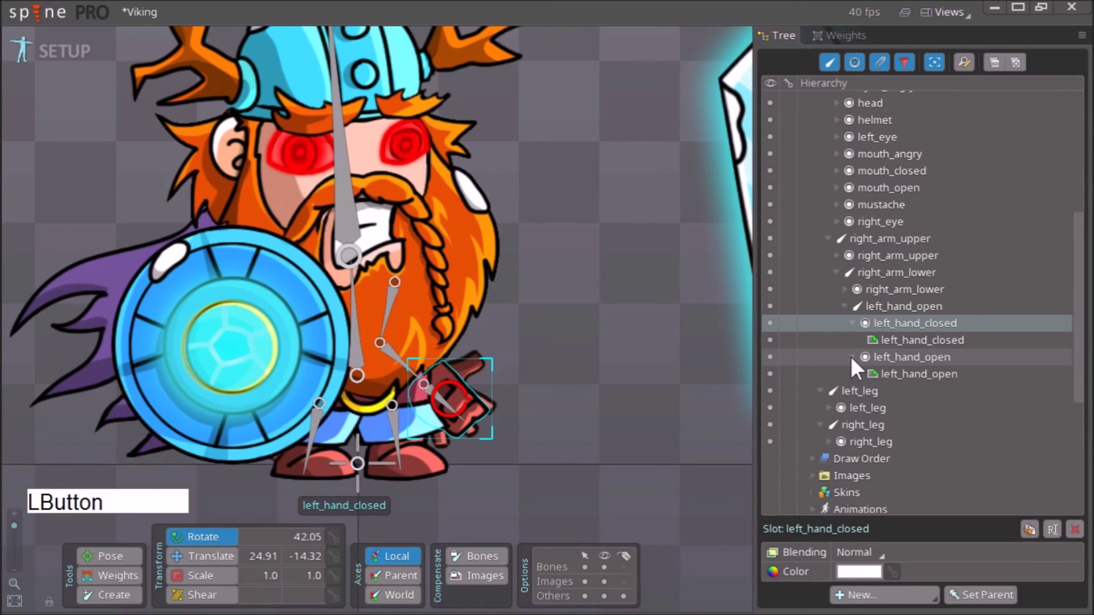
left_click(893, 338)
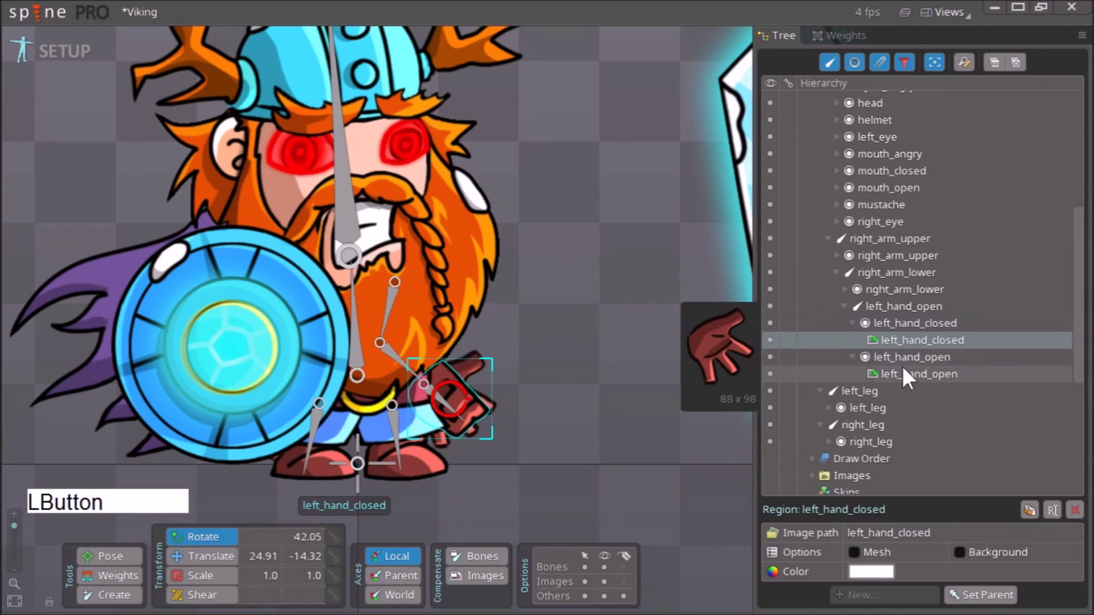
left_click(905, 372)
left_click(915, 342)
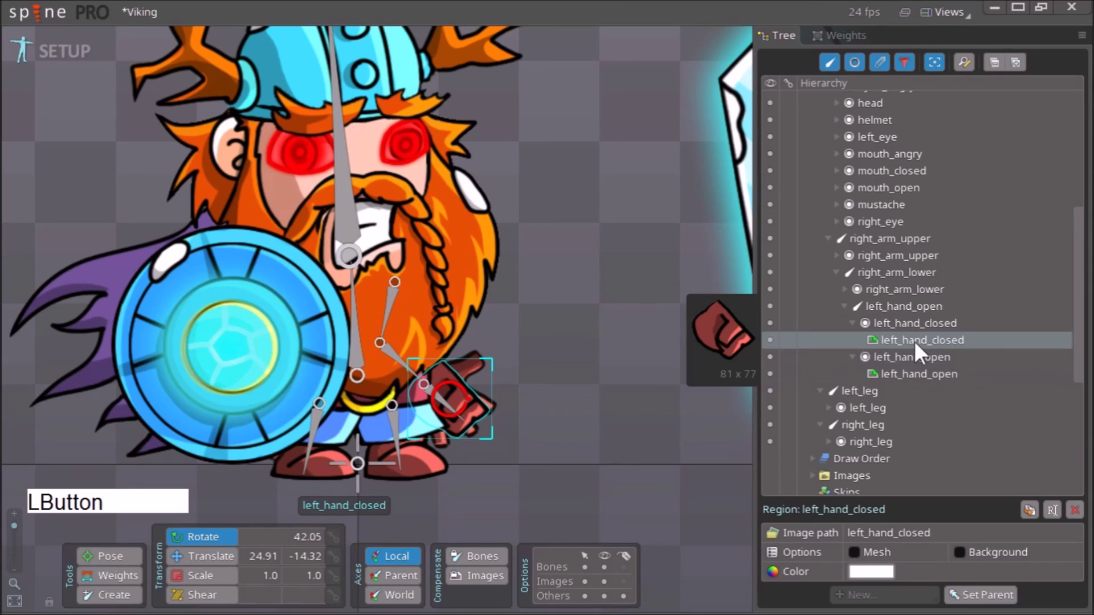
left_click(910, 372)
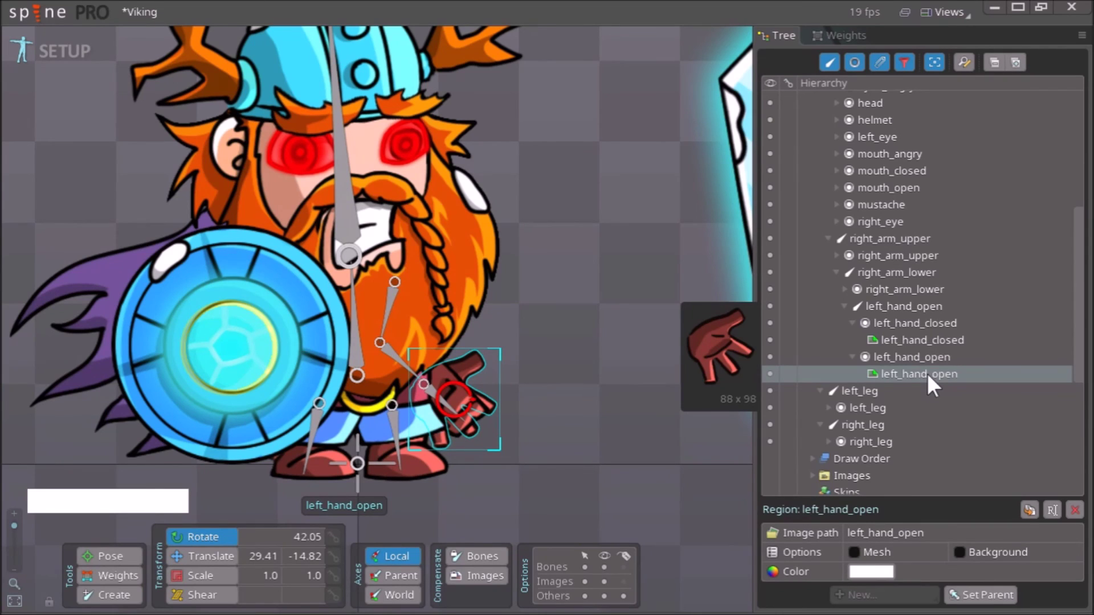
left_click_drag(928, 373, 922, 324)
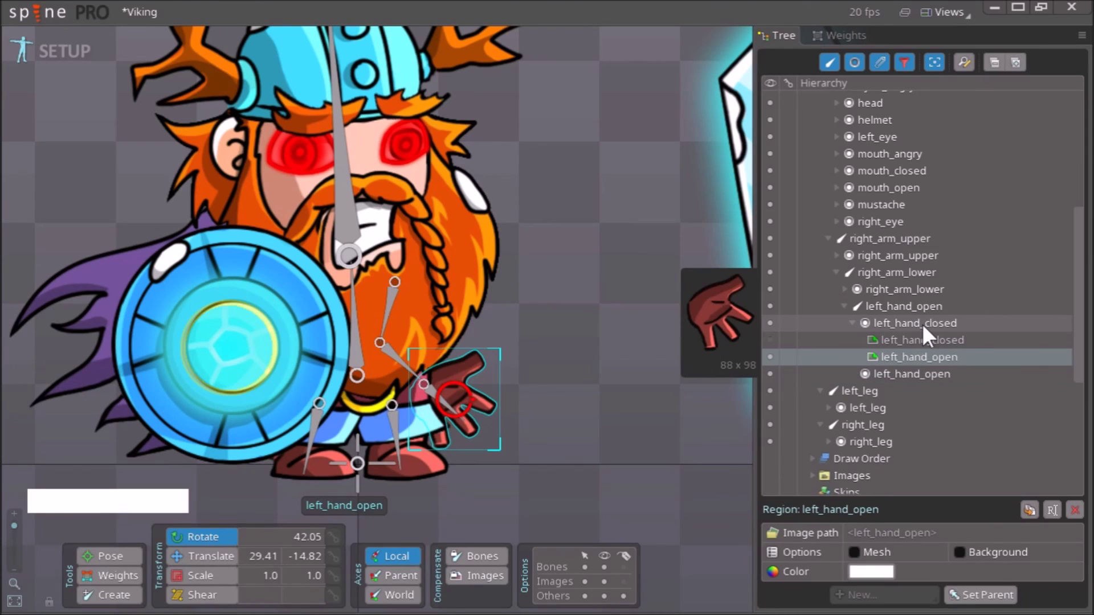
Alternate the visible attachment in the left_hand_closed slot between left_hand_closed and left_hand_open to check the image swap.
right_click(582, 463)
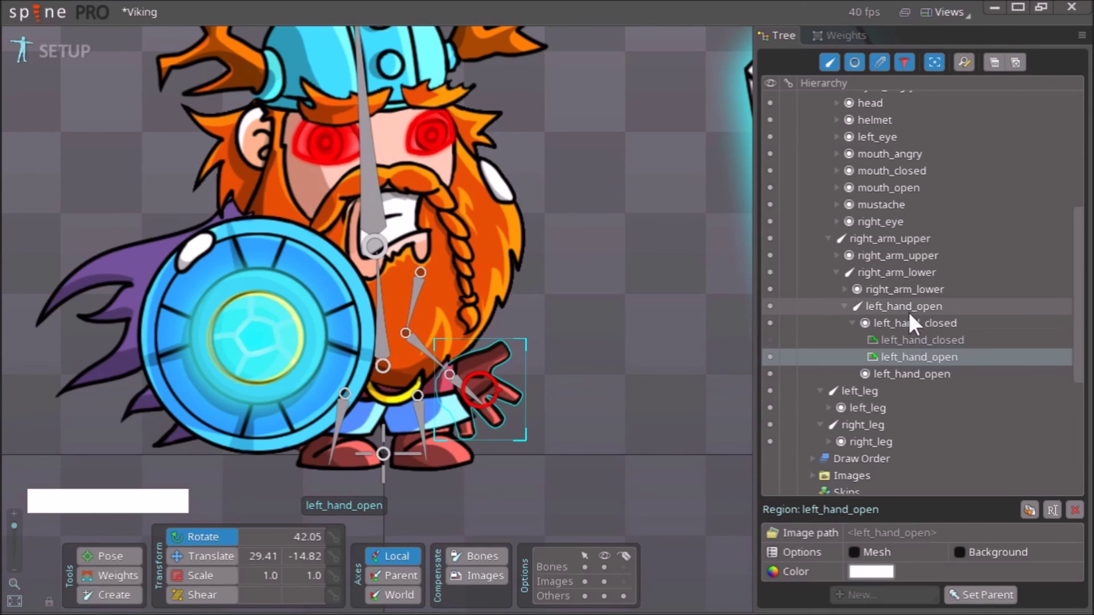
left_click(768, 340)
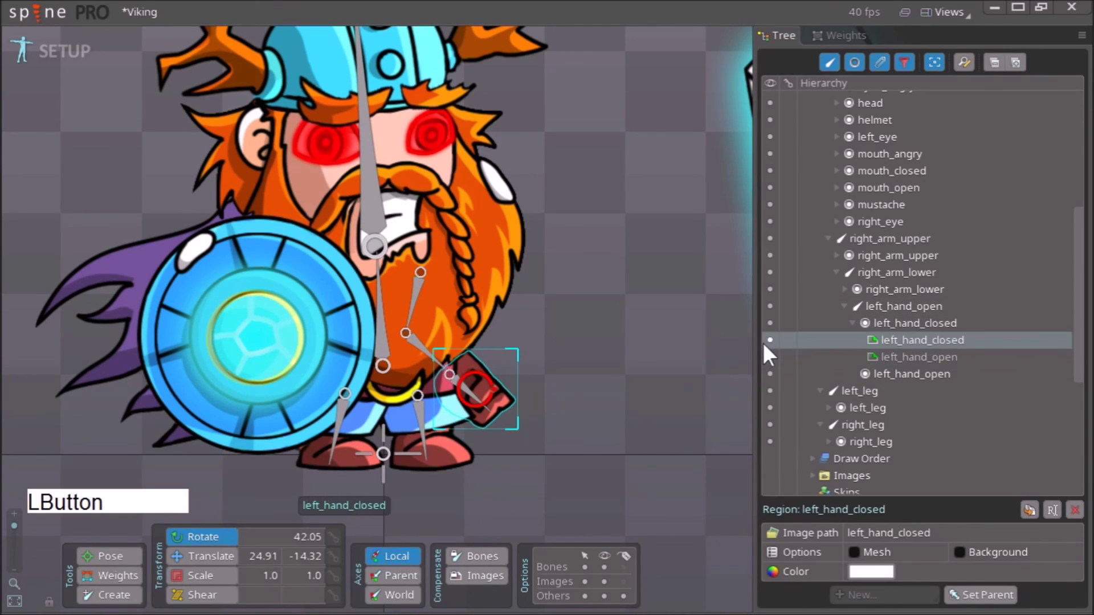
left_click(774, 356)
left_click(773, 341)
left_click(774, 357)
left_click(774, 340)
left_click(773, 356)
left_click(773, 340)
left_click(768, 356)
left_click(768, 341)
left_click(768, 352)
left_click(771, 341)
left_click(768, 355)
left_click(769, 341)
left_click(766, 353)
left_click(767, 341)
left_click(765, 355)
left_click(769, 340)
left_click(767, 354)
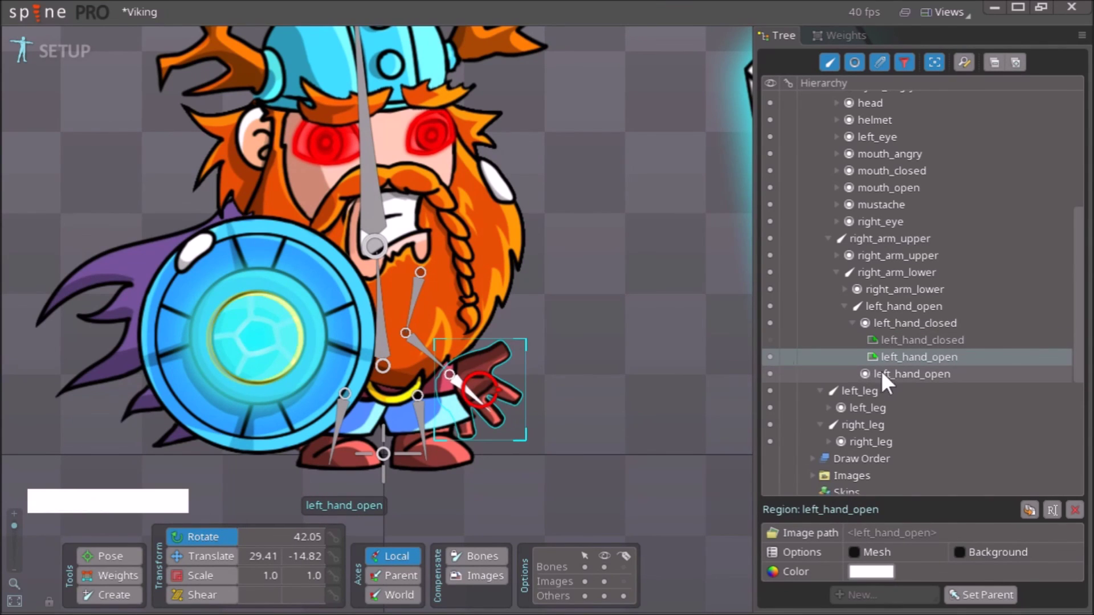
Delete the empty left_hand_open slot from the left_hand_open bone.
left_click(911, 374)
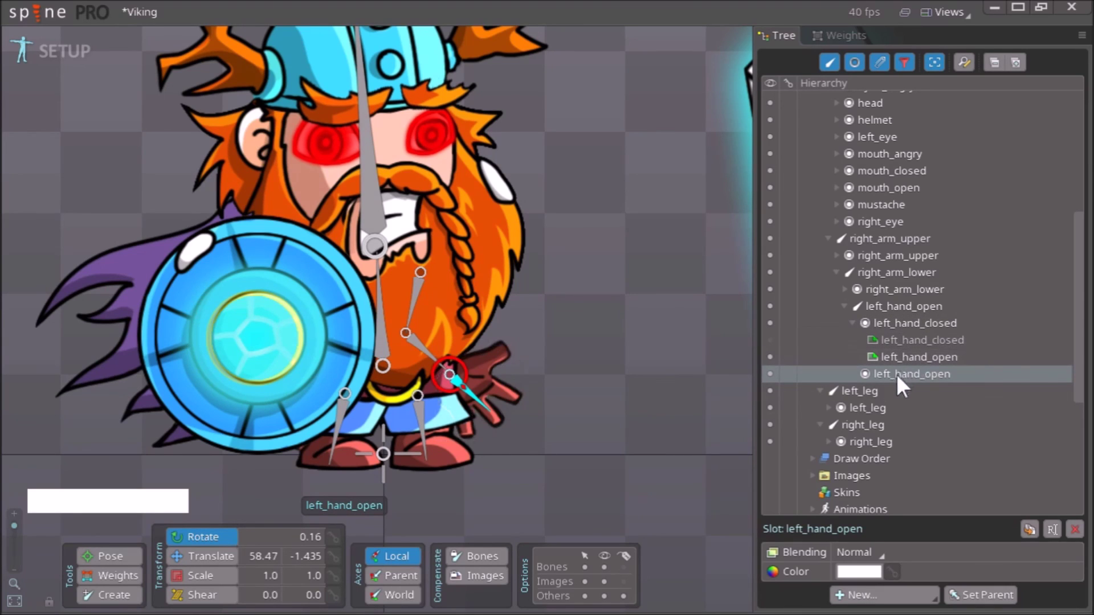
left_click(938, 373)
key("ctrl")
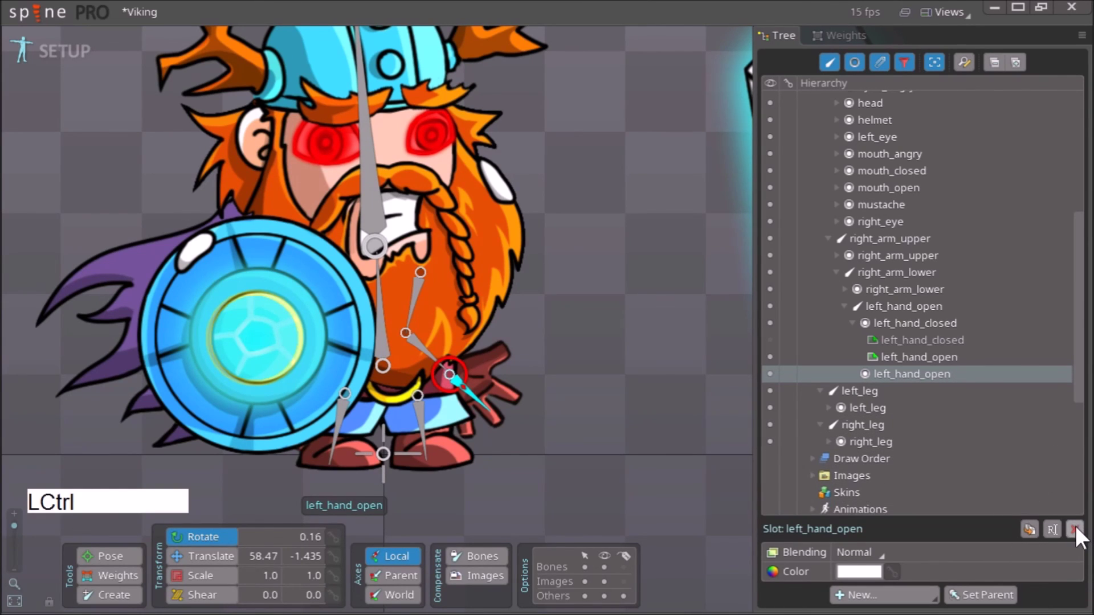
left_click(1075, 528)
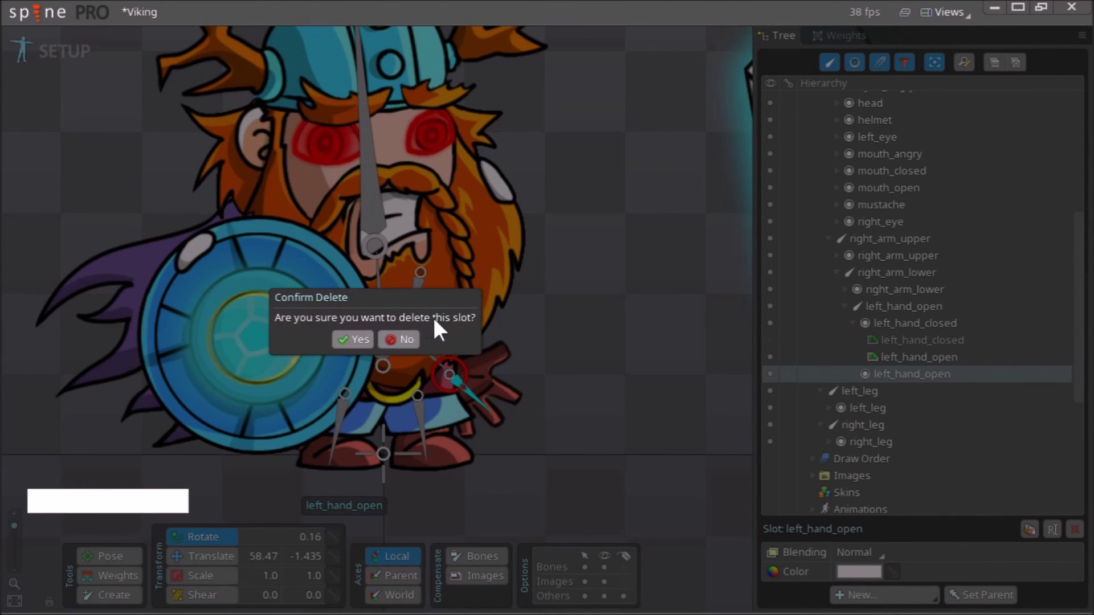
left_click(348, 339)
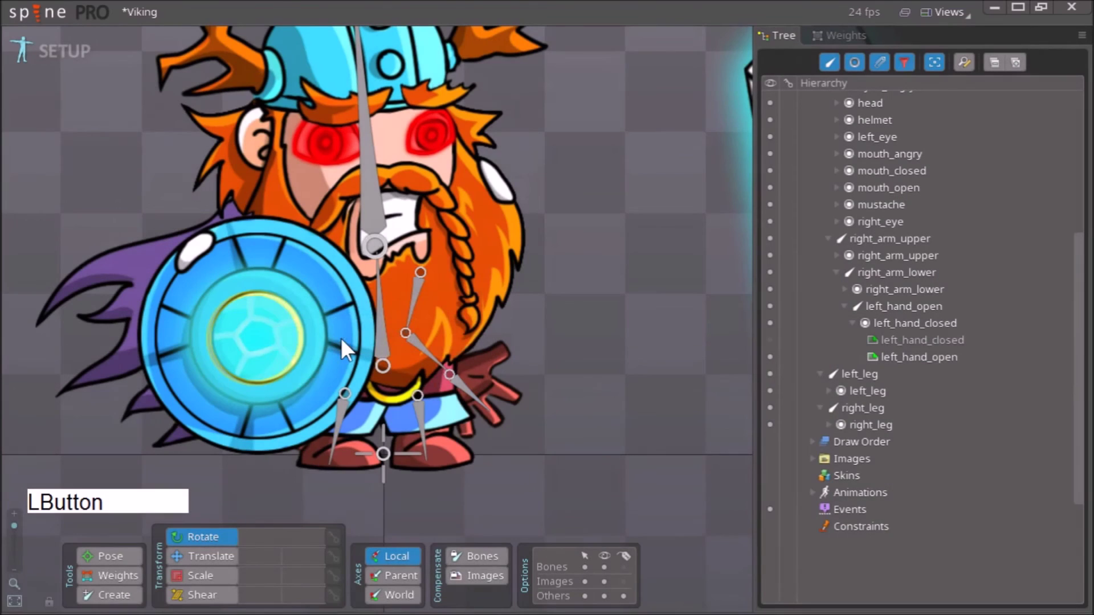
Select the open hand image and recheck switching between the closed and open hand attachments in the one remaining hand slot.
left_click(499, 377)
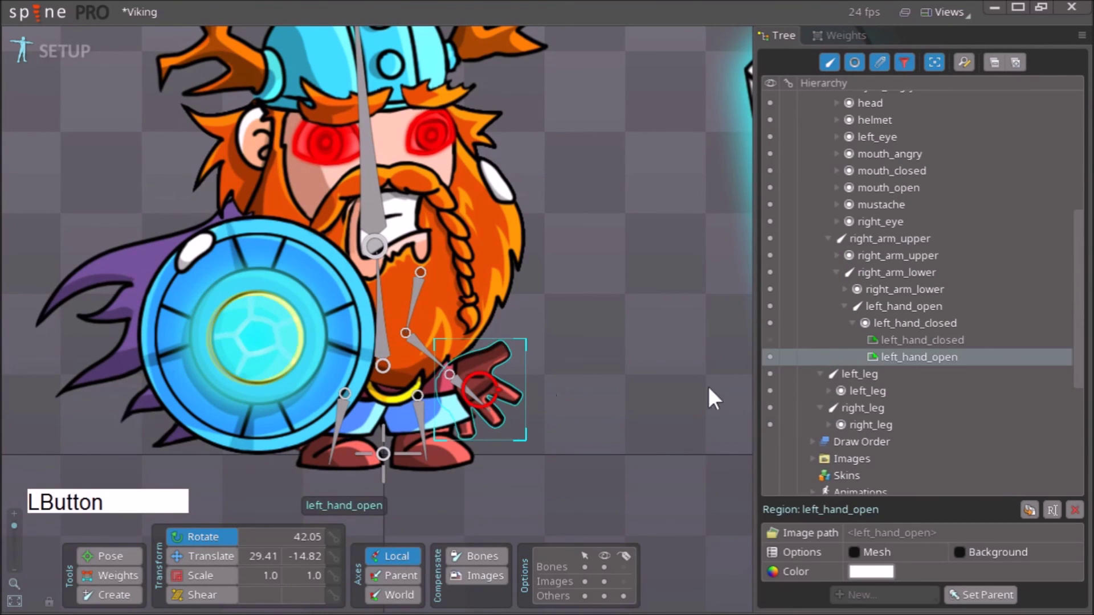
left_click(772, 341)
left_click(770, 323)
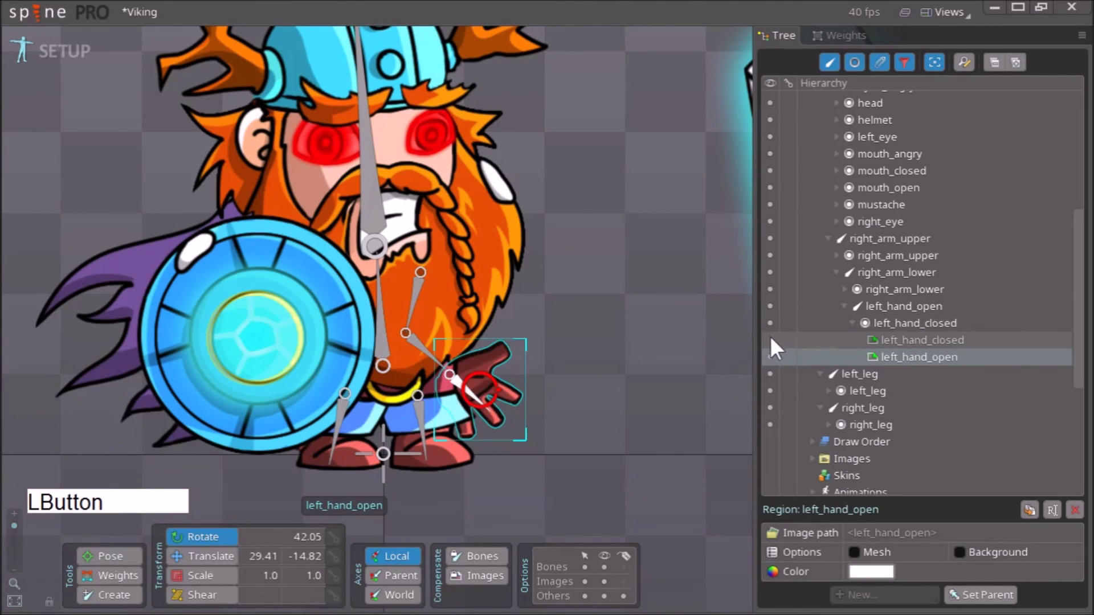
left_click(771, 340)
left_click(771, 355)
left_click(770, 339)
left_click(769, 357)
left_click(770, 342)
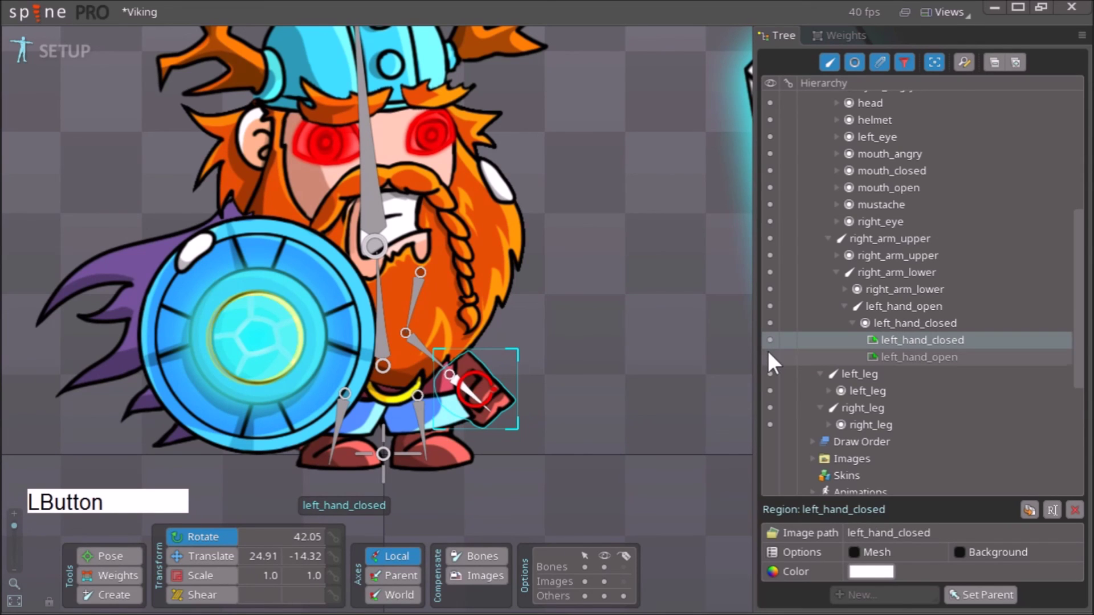
left_click(767, 349)
left_click_drag(649, 334, 620, 357)
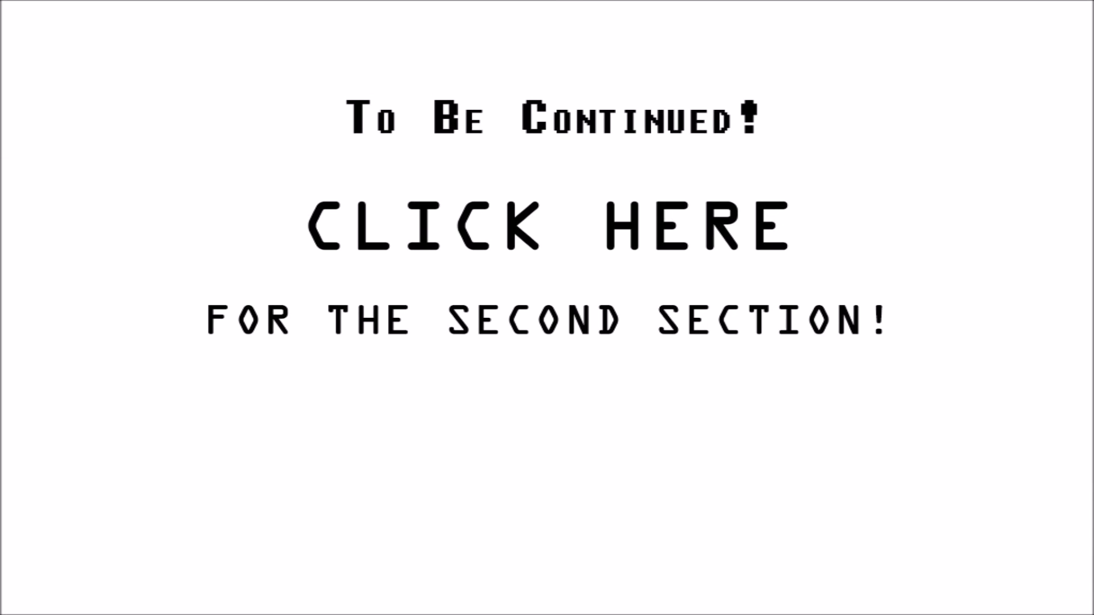